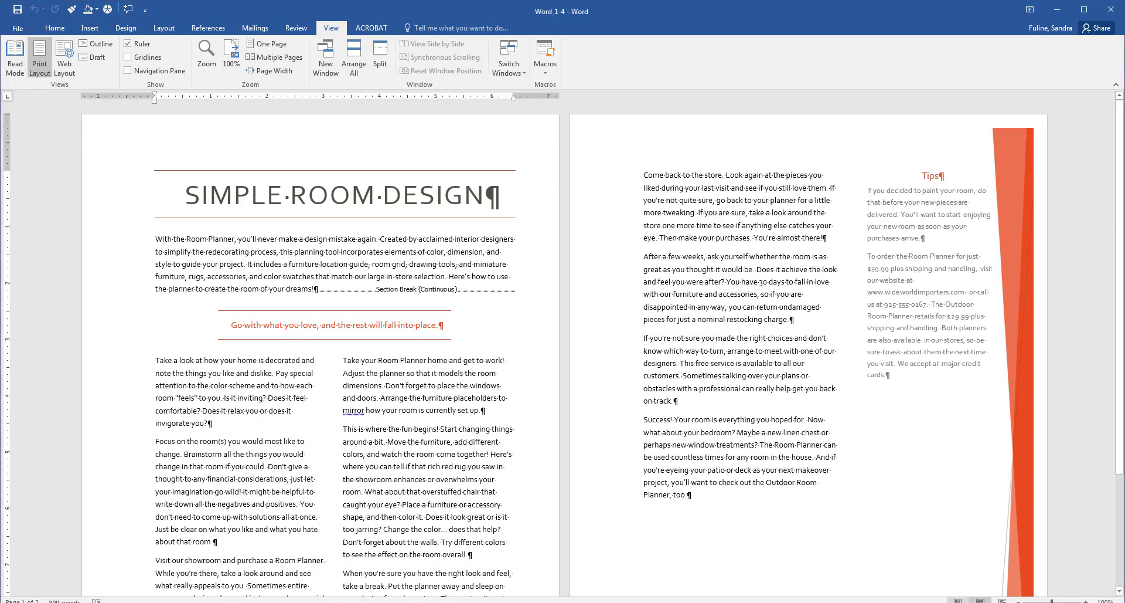
Step: Try Read Mode, return to Print Layout, then zoom out to 80% and back to 120%
{"action": "left_click", "coordinate": [15, 58]}
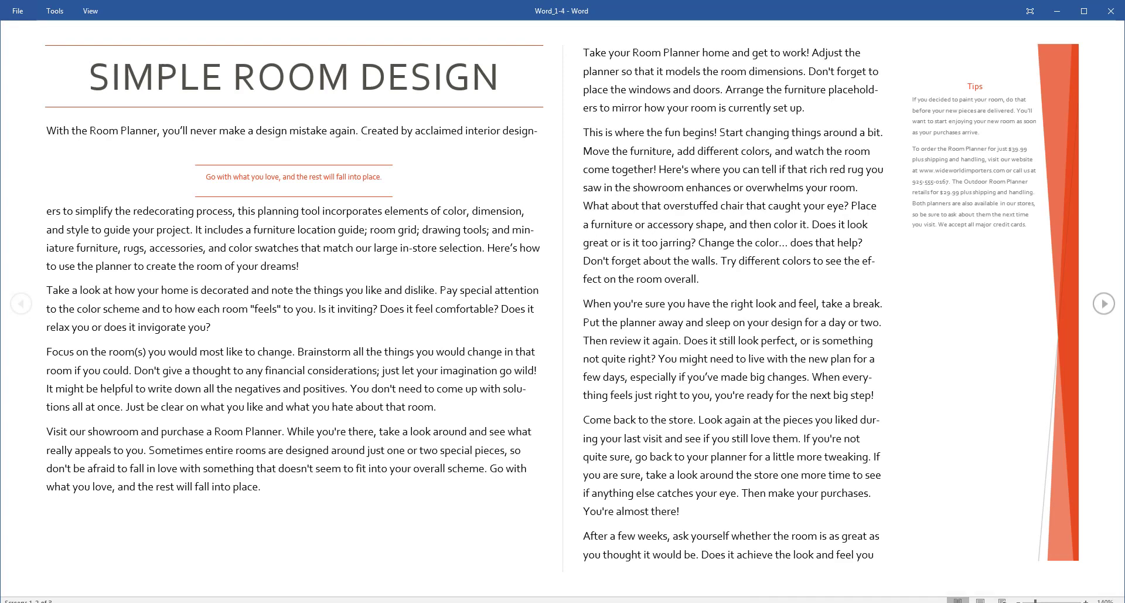
{"action": "left_click", "coordinate": [981, 600]}
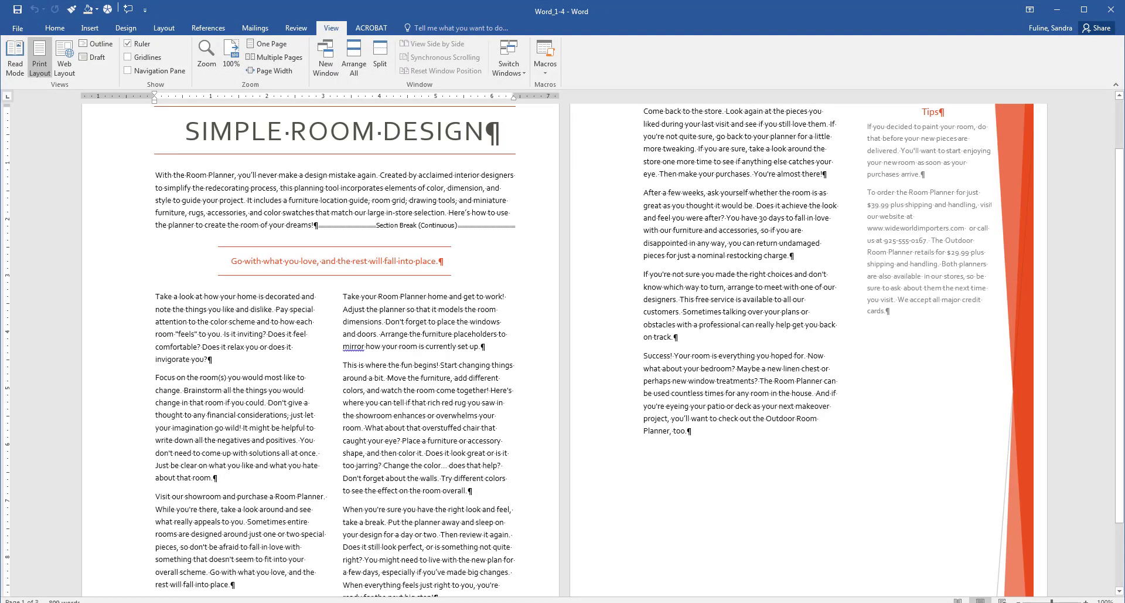
{"action": "left_click", "coordinate": [1018, 601]}
{"action": "left_click", "coordinate": [1018, 601]}
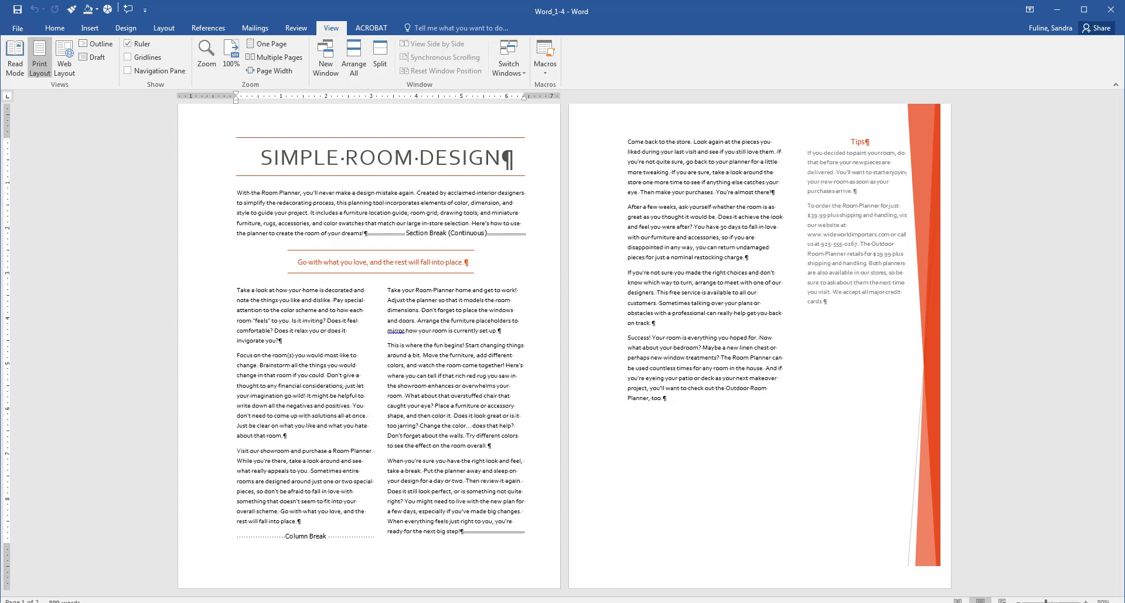
{"action": "left_click", "coordinate": [1086, 601]}
{"action": "left_click", "coordinate": [1086, 602]}
{"action": "left_click", "coordinate": [1086, 601]}
{"action": "left_click", "coordinate": [1086, 601]}
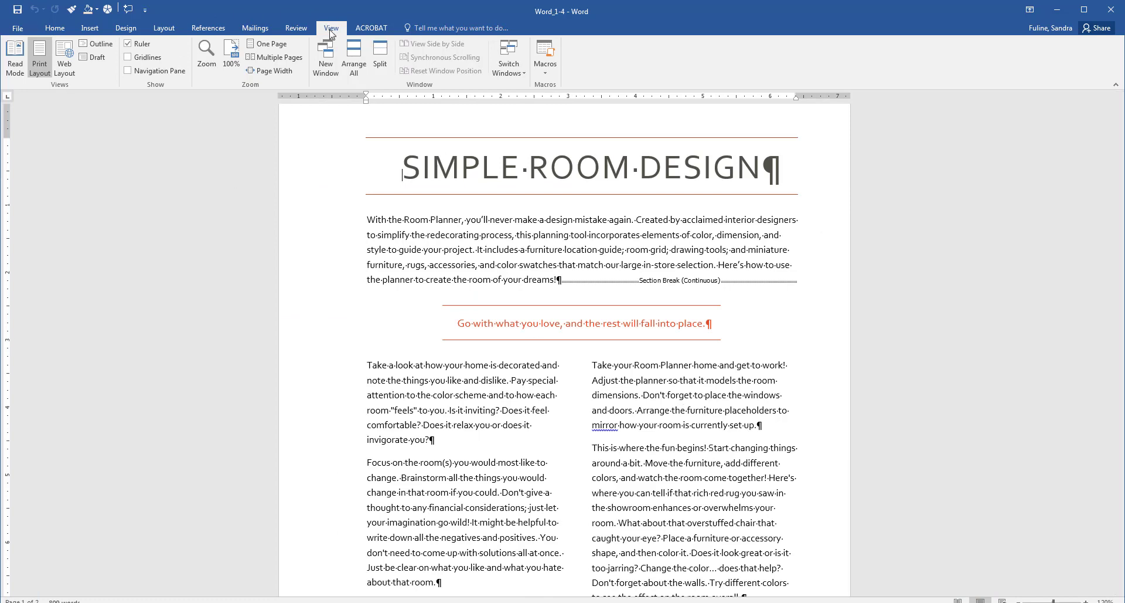
{"action": "left_click", "coordinate": [378, 65]}
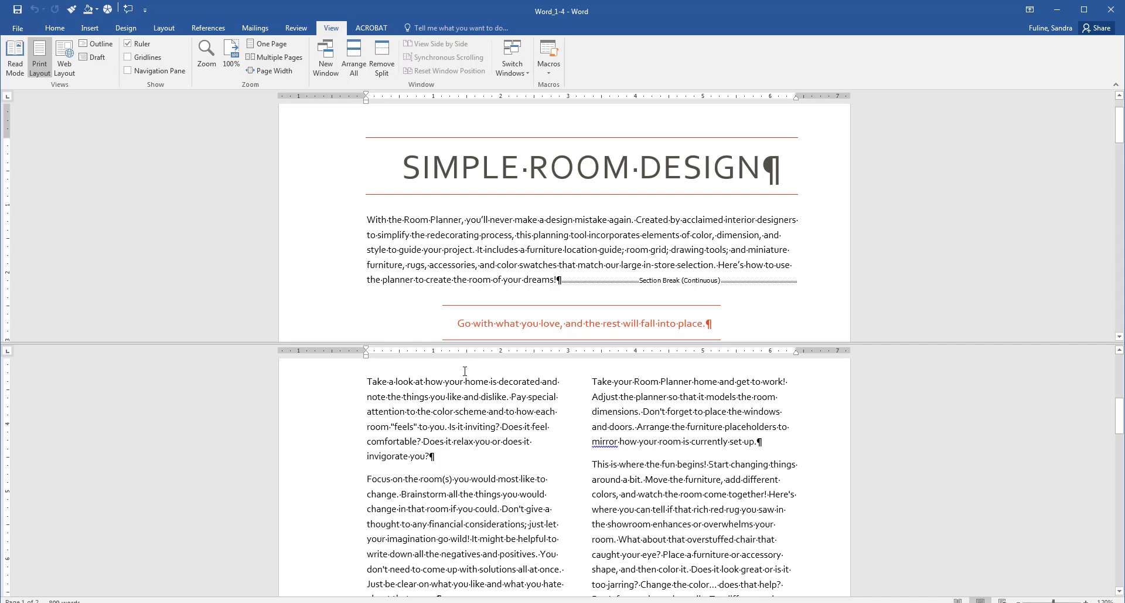
{"action": "left_click", "coordinate": [381, 57]}
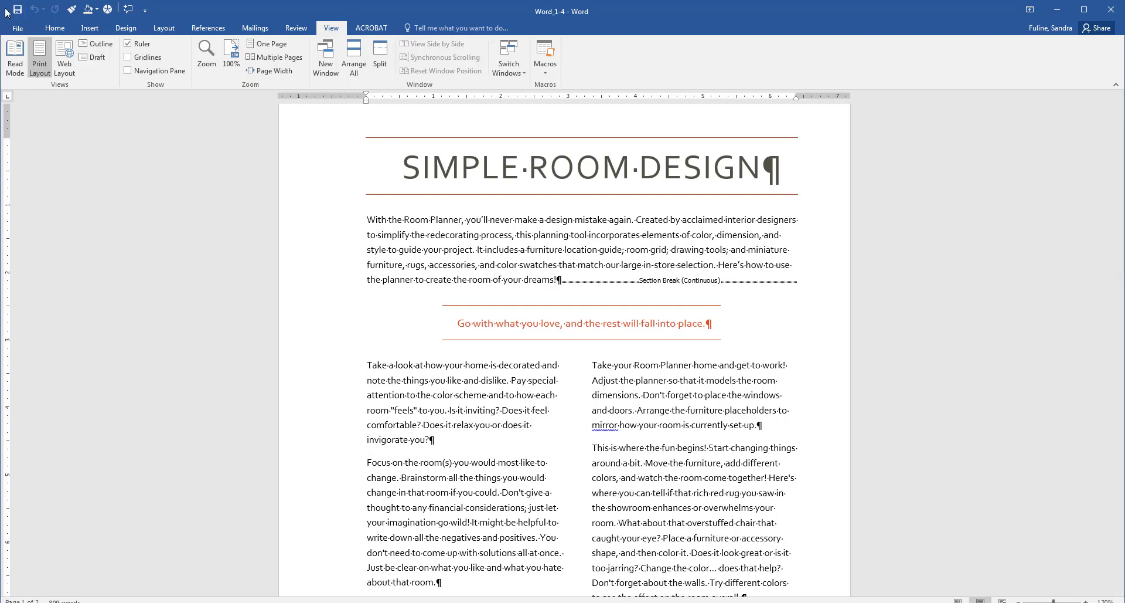
Step: Open the Quick Access Toolbar options and apply its customization only to Word_1-4
{"action": "left_click", "coordinate": [55, 28]}
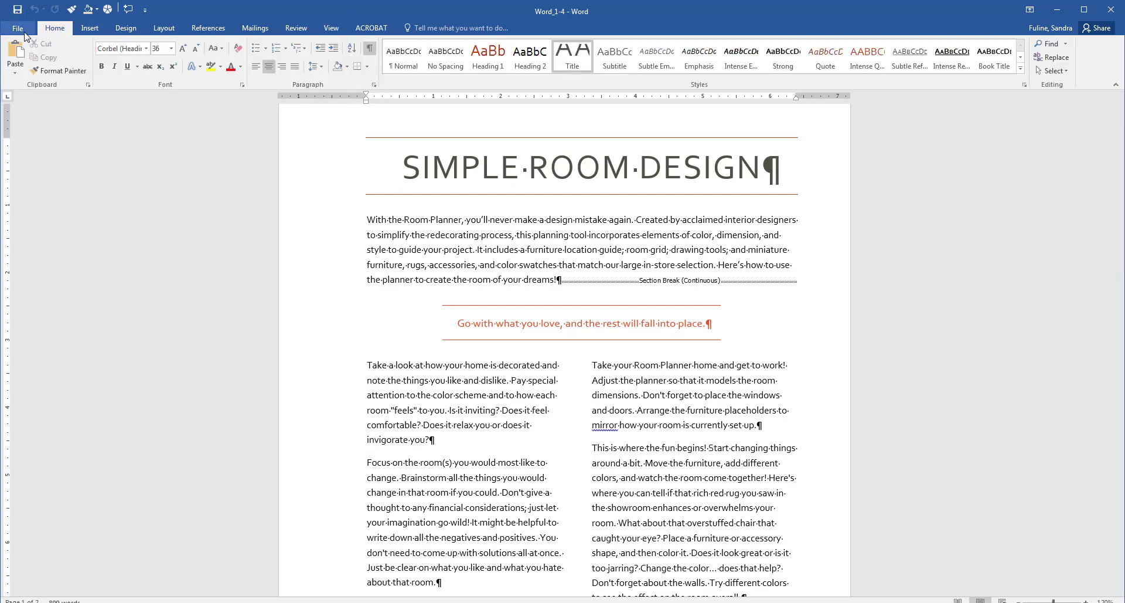
{"action": "left_click", "coordinate": [19, 28]}
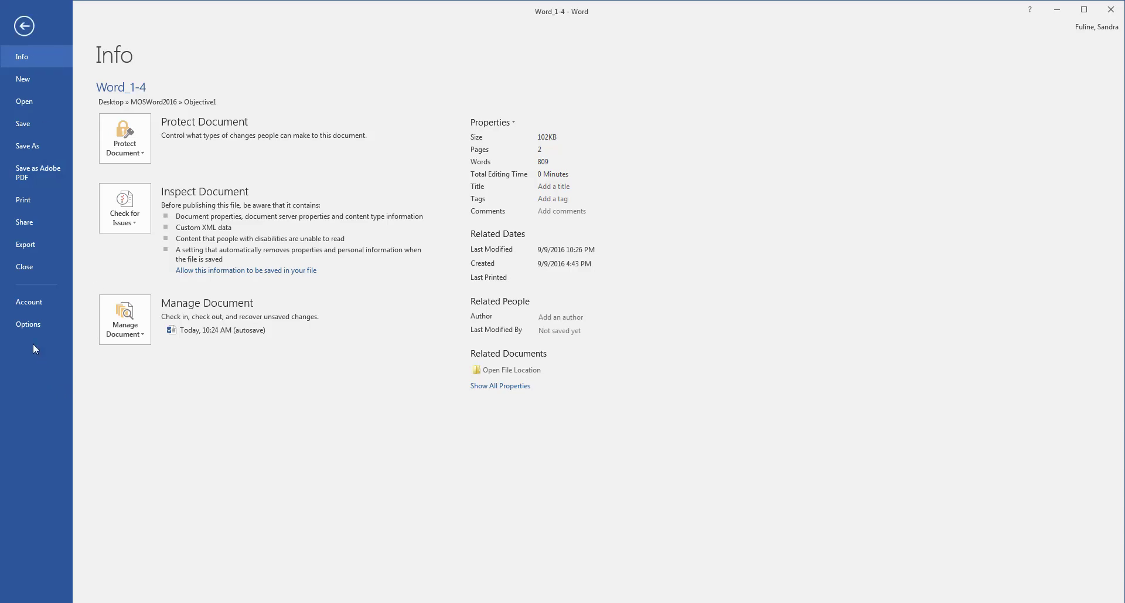
{"action": "left_click", "coordinate": [34, 327]}
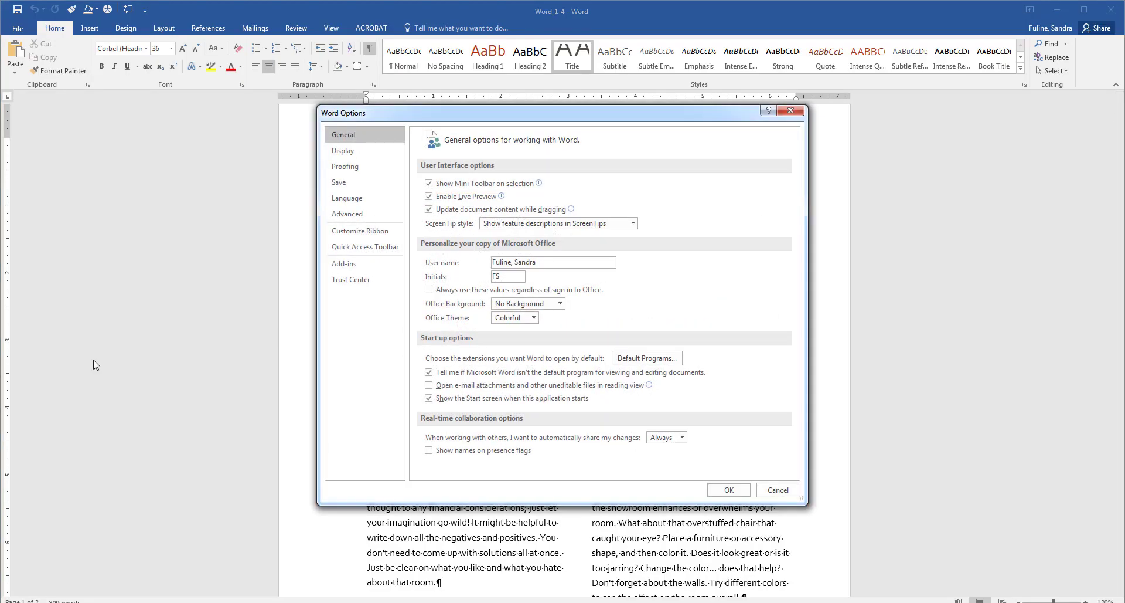
{"action": "left_click", "coordinate": [367, 246]}
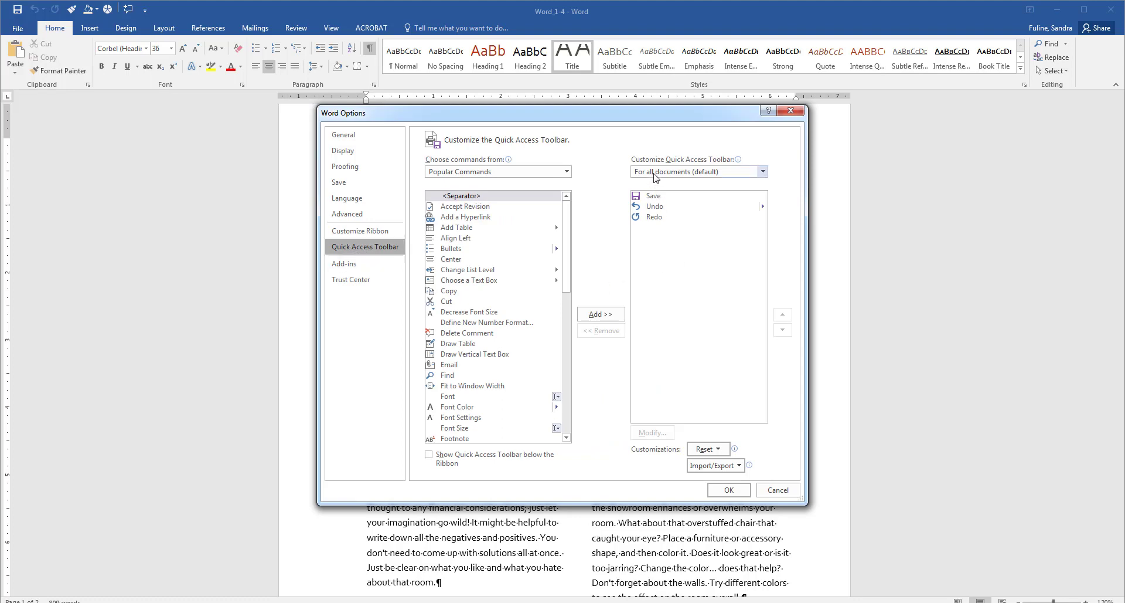
{"action": "left_click", "coordinate": [735, 174]}
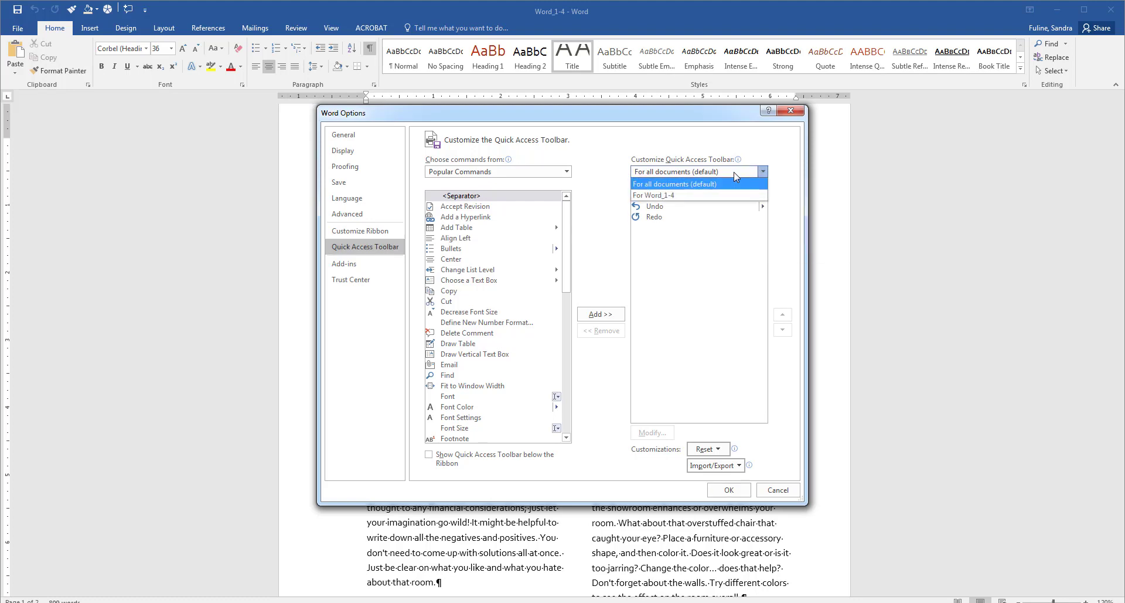
{"action": "left_click", "coordinate": [669, 195]}
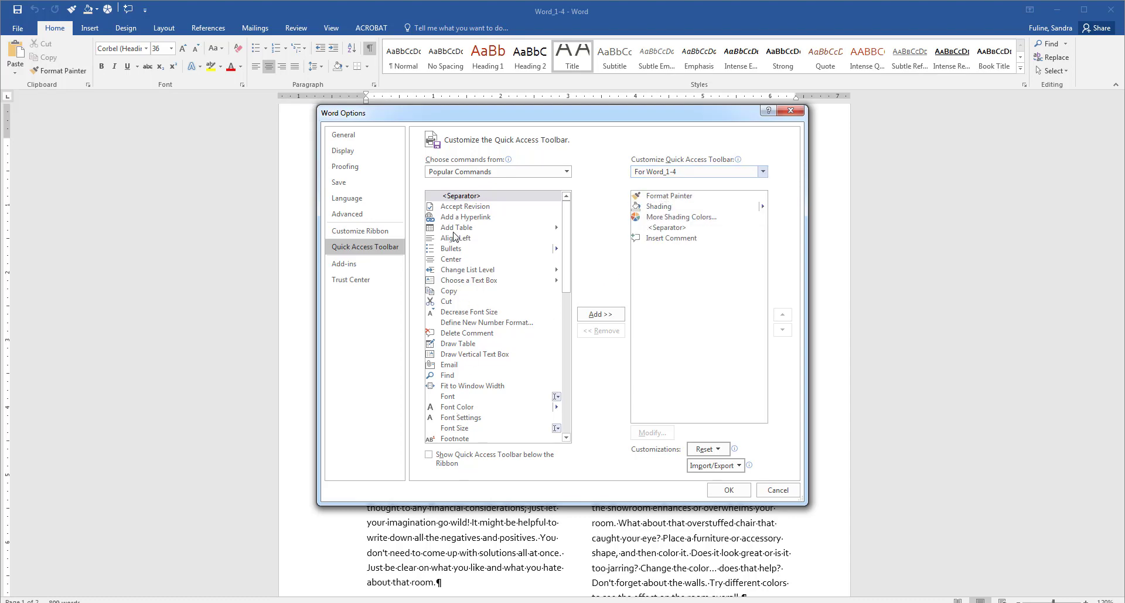
Step: Keep the command source on Popular Commands and confirm the Word Options with OK
{"action": "left_click", "coordinate": [466, 173]}
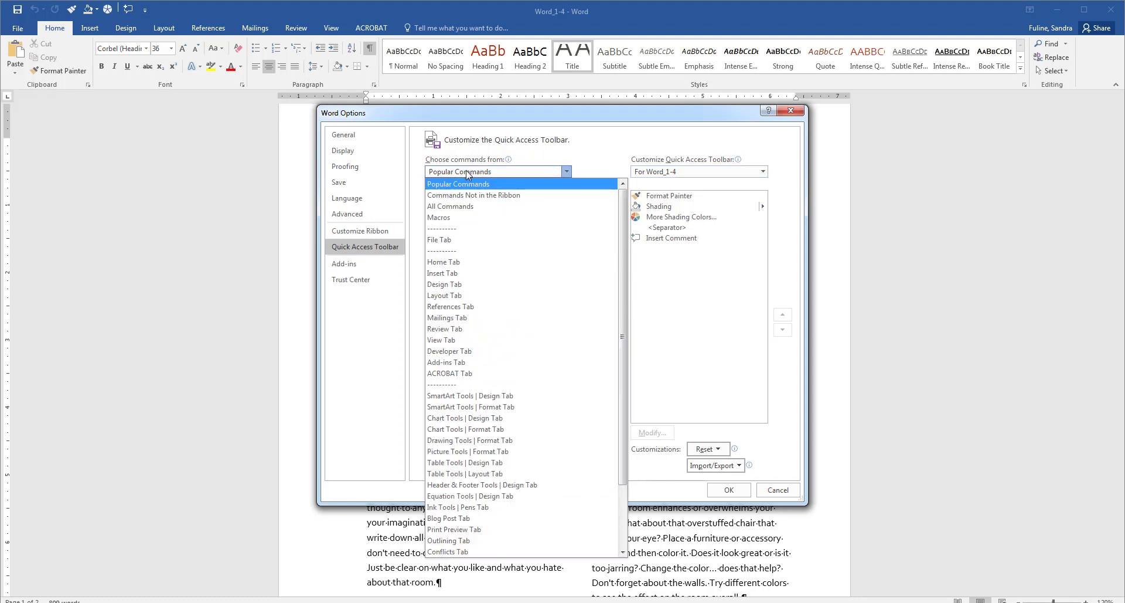
{"action": "left_click", "coordinate": [468, 172]}
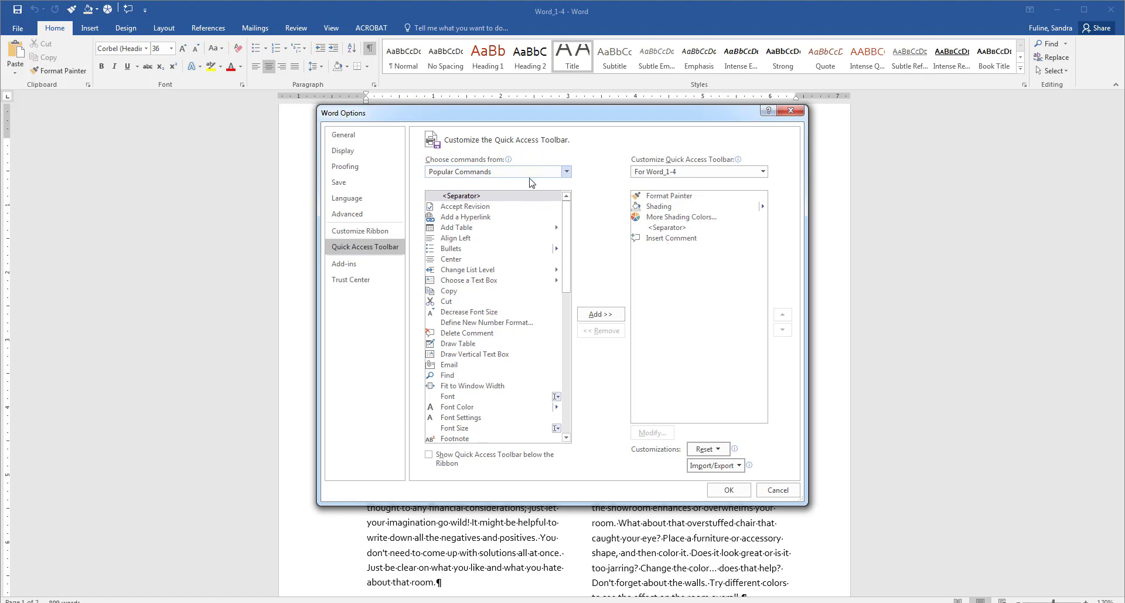
{"action": "left_click", "coordinate": [567, 174]}
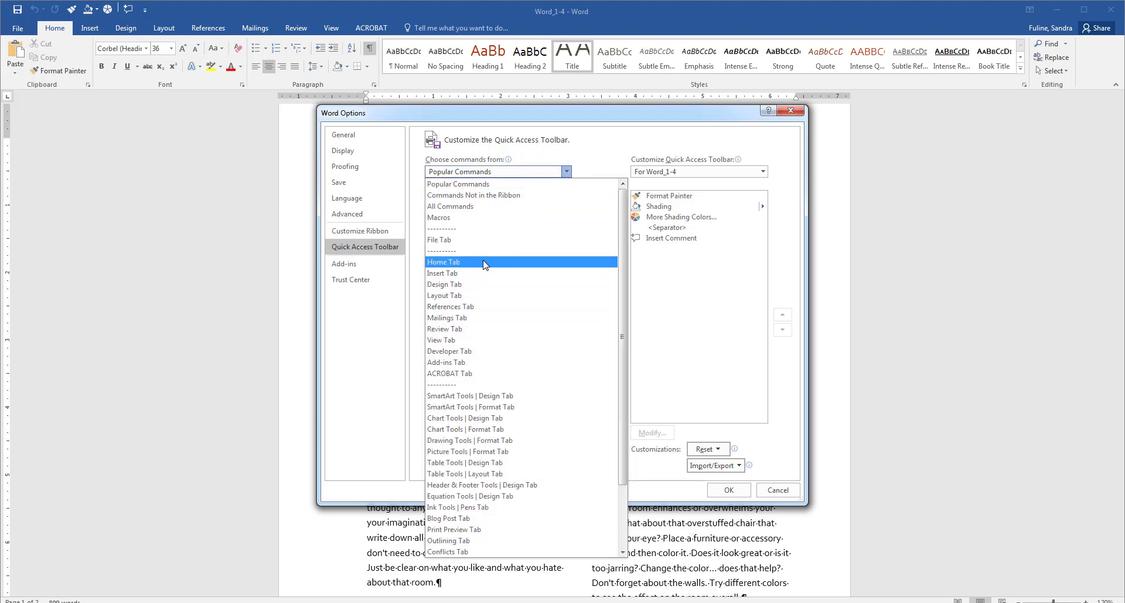
{"action": "left_click", "coordinate": [586, 156]}
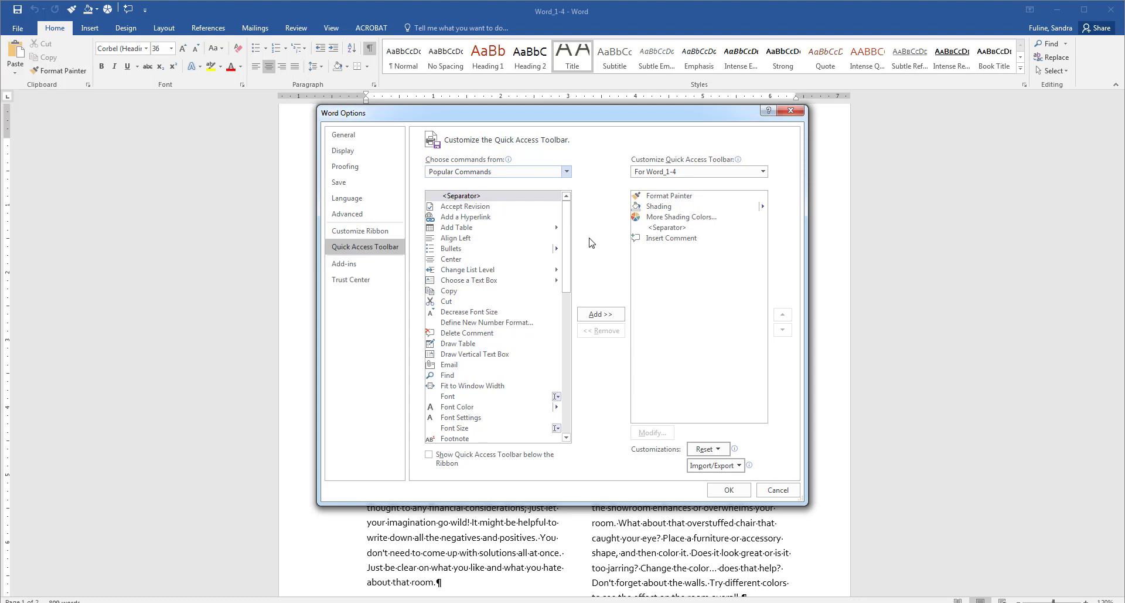
{"action": "left_click", "coordinate": [737, 491]}
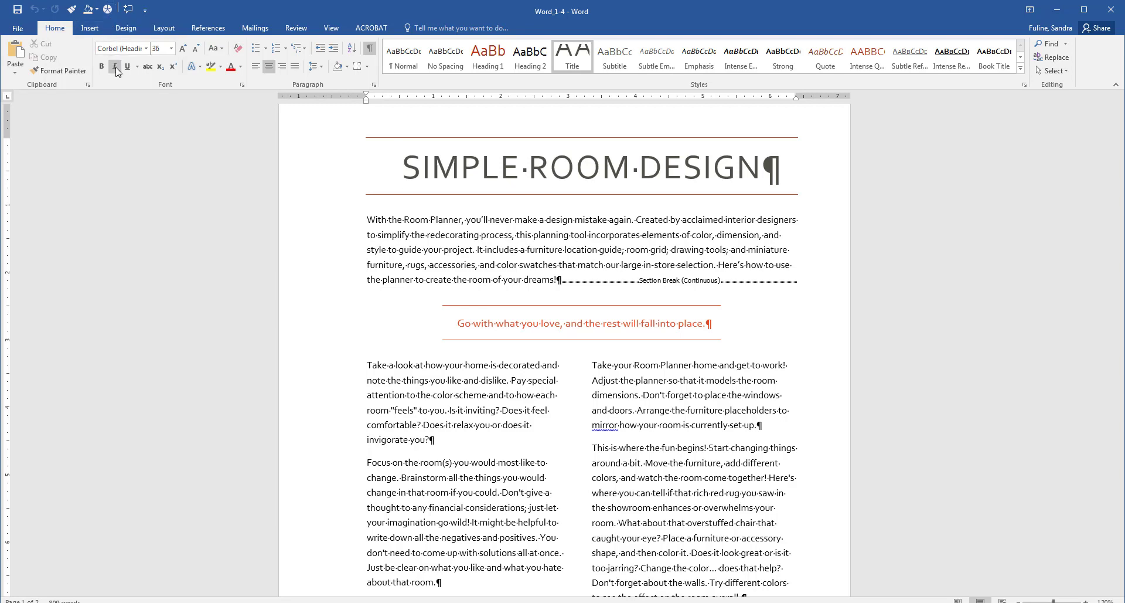
Step: In Customize Ribbon, select Mailings and insert a new custom tab with a new group after it
{"action": "left_click", "coordinate": [17, 28]}
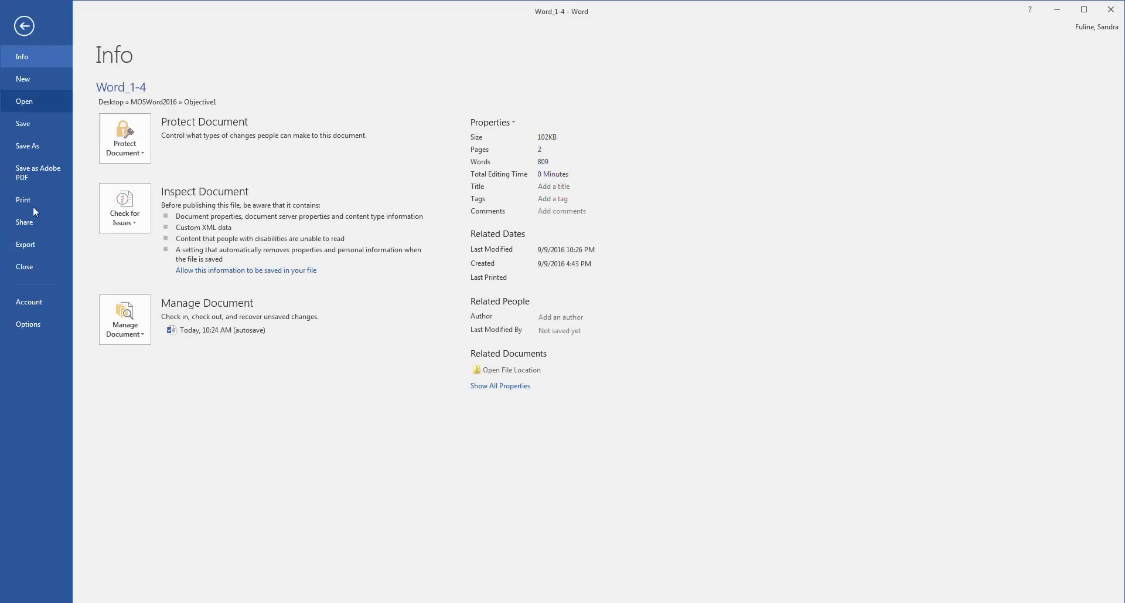
{"action": "key", "text": "Escape"}
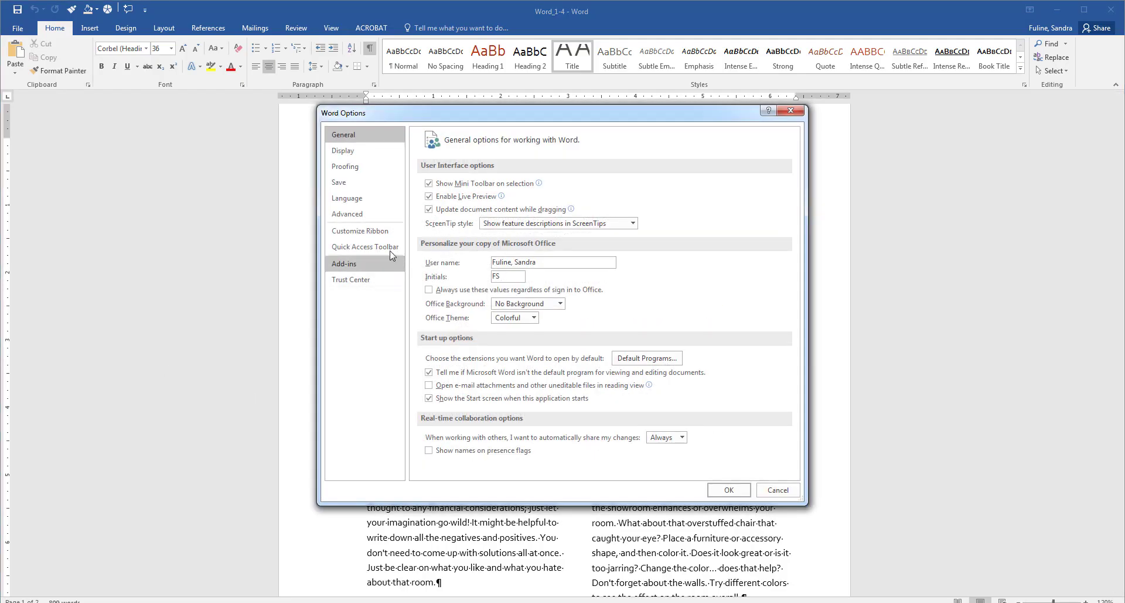
{"action": "left_click", "coordinate": [377, 231]}
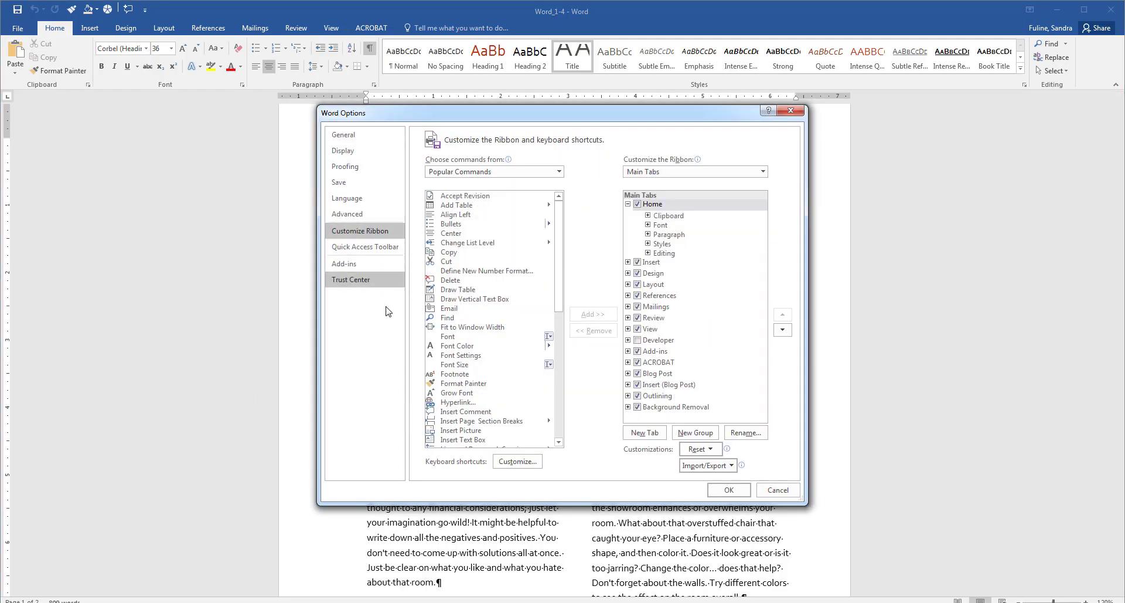
{"action": "left_click", "coordinate": [638, 340]}
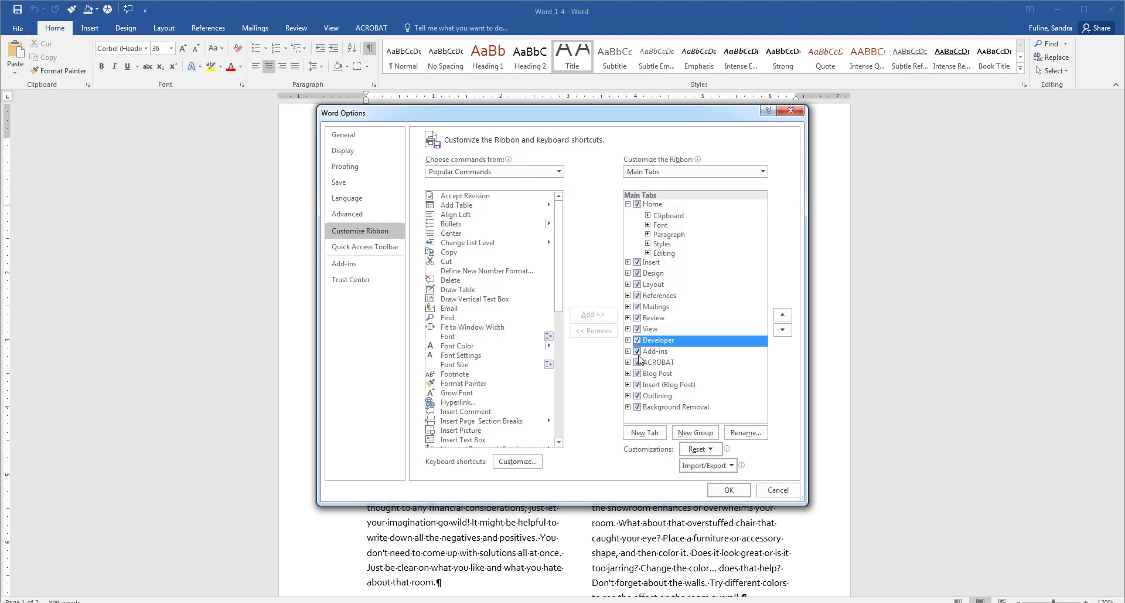
{"action": "left_click", "coordinate": [638, 308]}
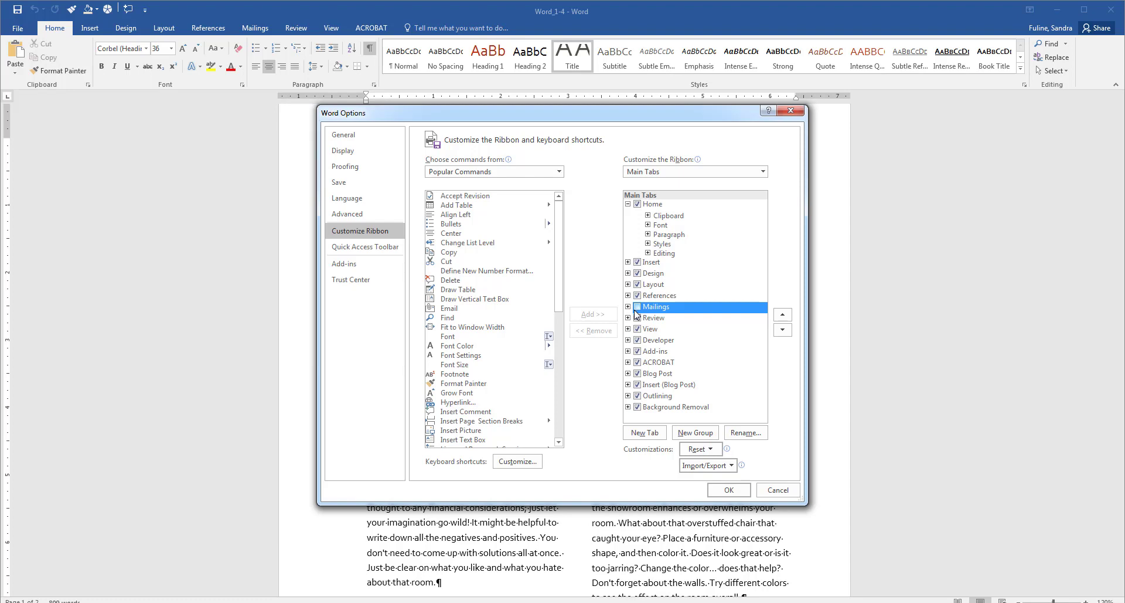
{"action": "left_click", "coordinate": [645, 432]}
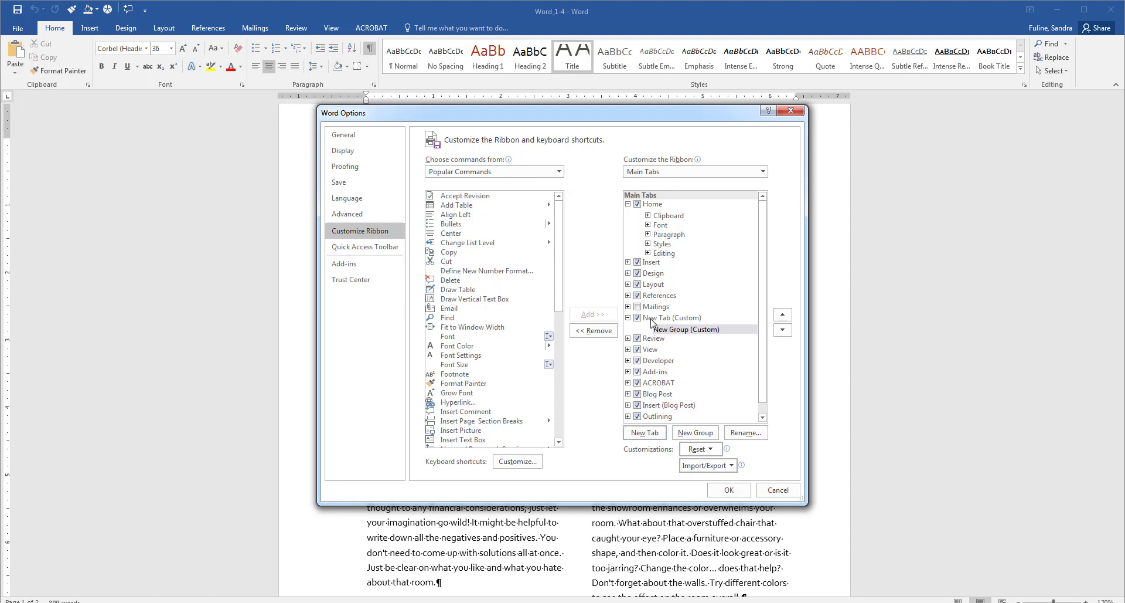
Step: Rename the new custom tab to 'Favorites'
{"action": "right_click", "coordinate": [652, 319]}
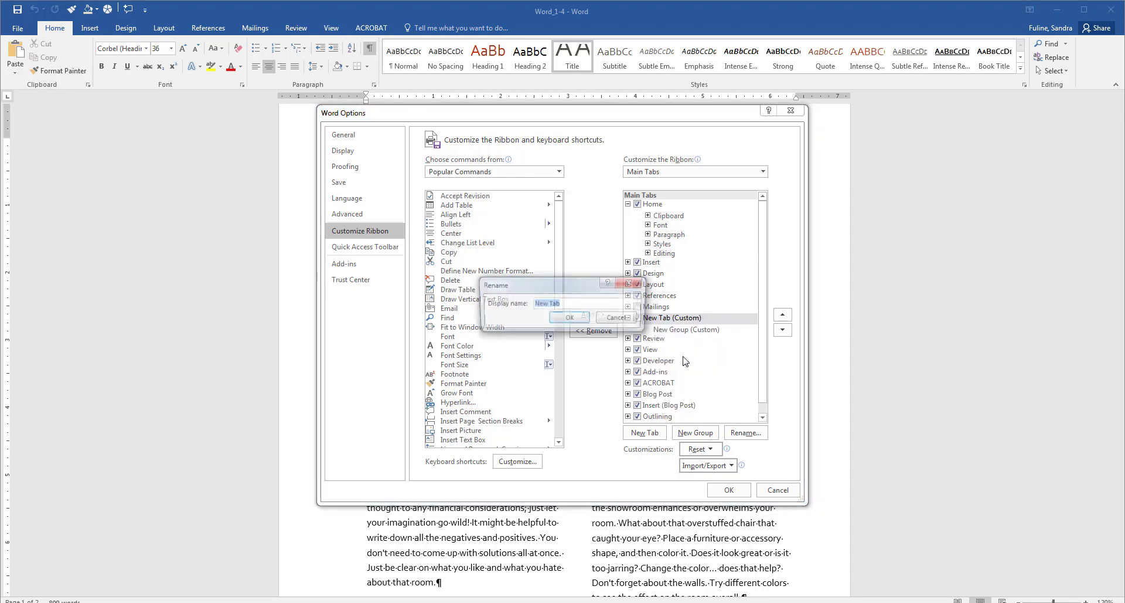
{"action": "left_click", "coordinate": [684, 356]}
{"action": "type", "text": "Favori"}
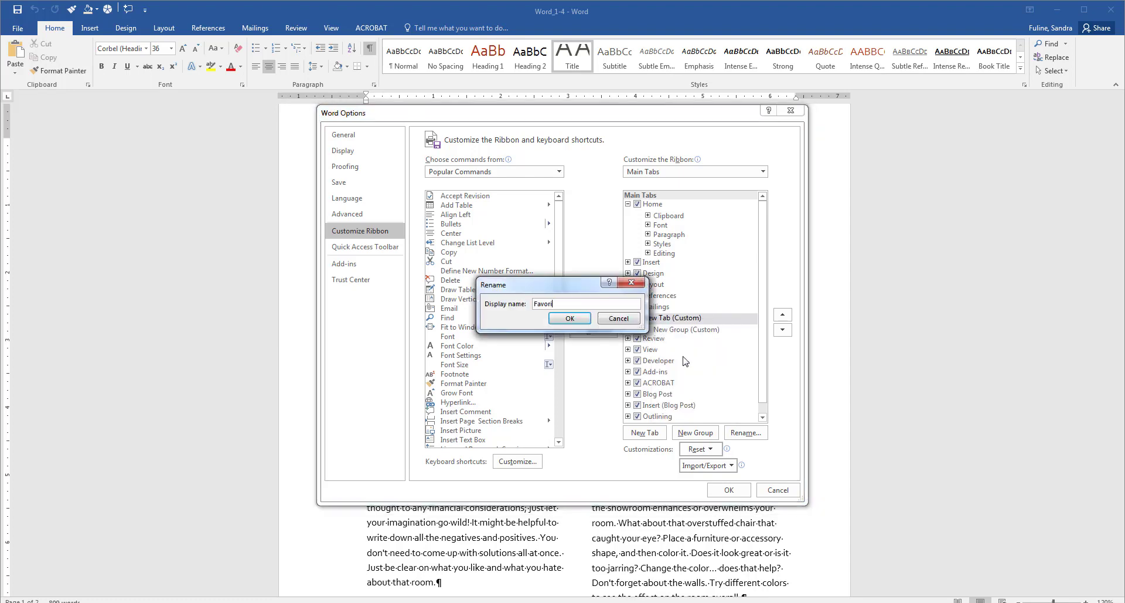
{"action": "type", "text": "tes"}
{"action": "key", "text": "Return"}
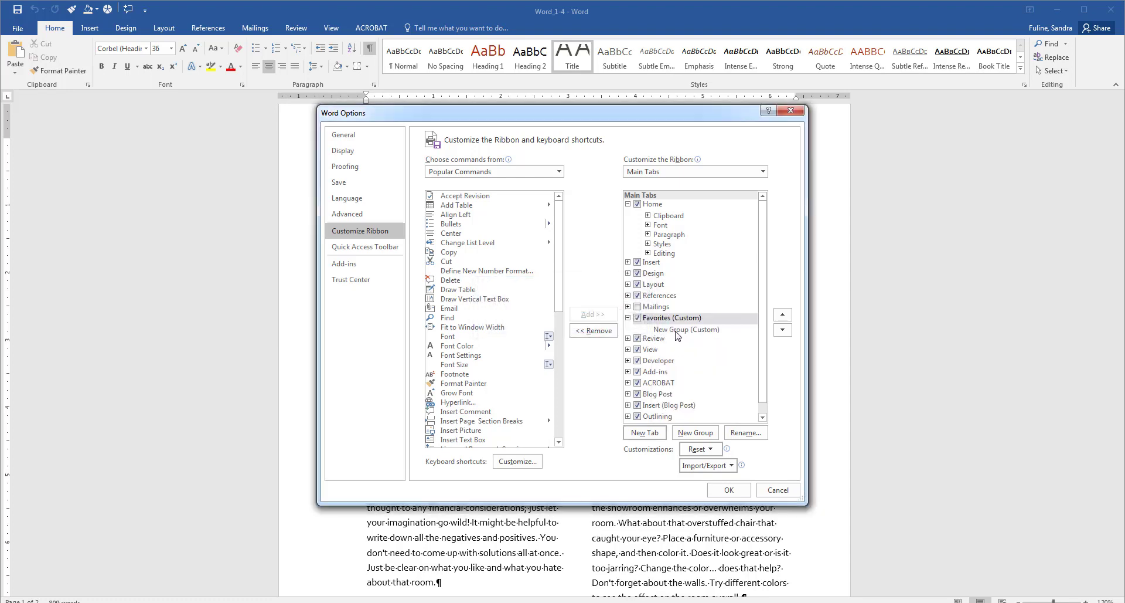
Step: Rename the new group to 'Colors' with the purple swatch symbol
{"action": "right_click", "coordinate": [677, 333]}
{"action": "left_click", "coordinate": [722, 372]}
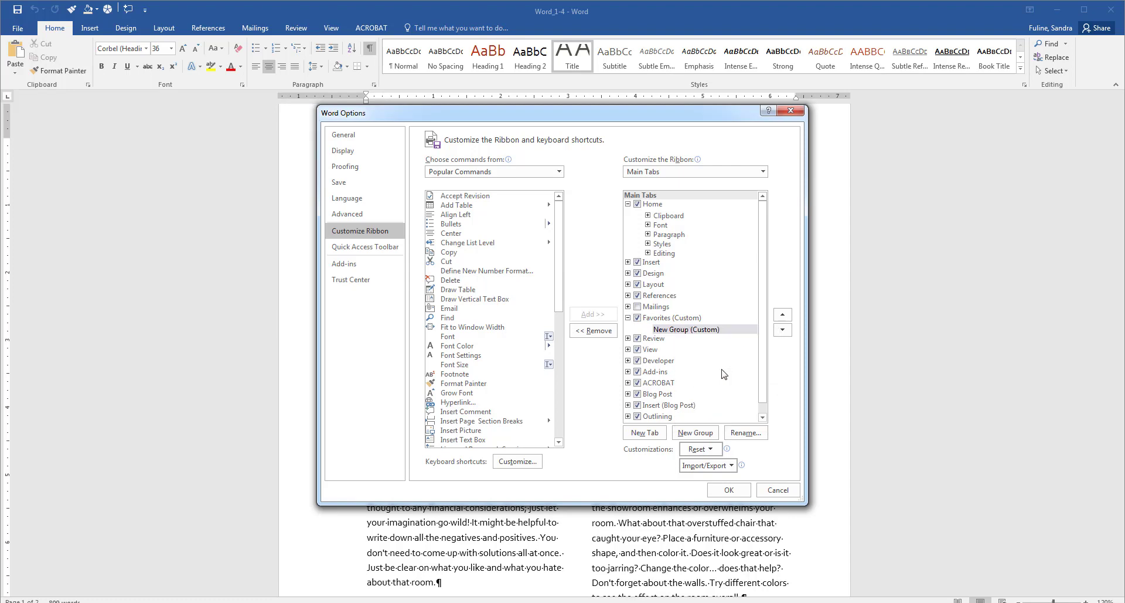
{"action": "type", "text": "Co"}
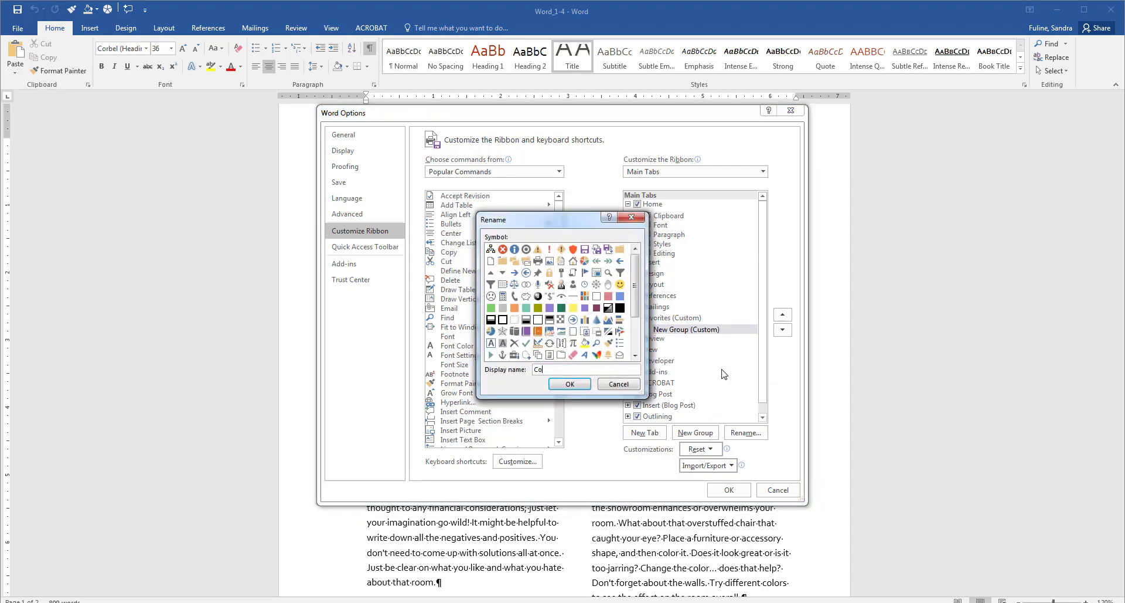
{"action": "type", "text": "lors"}
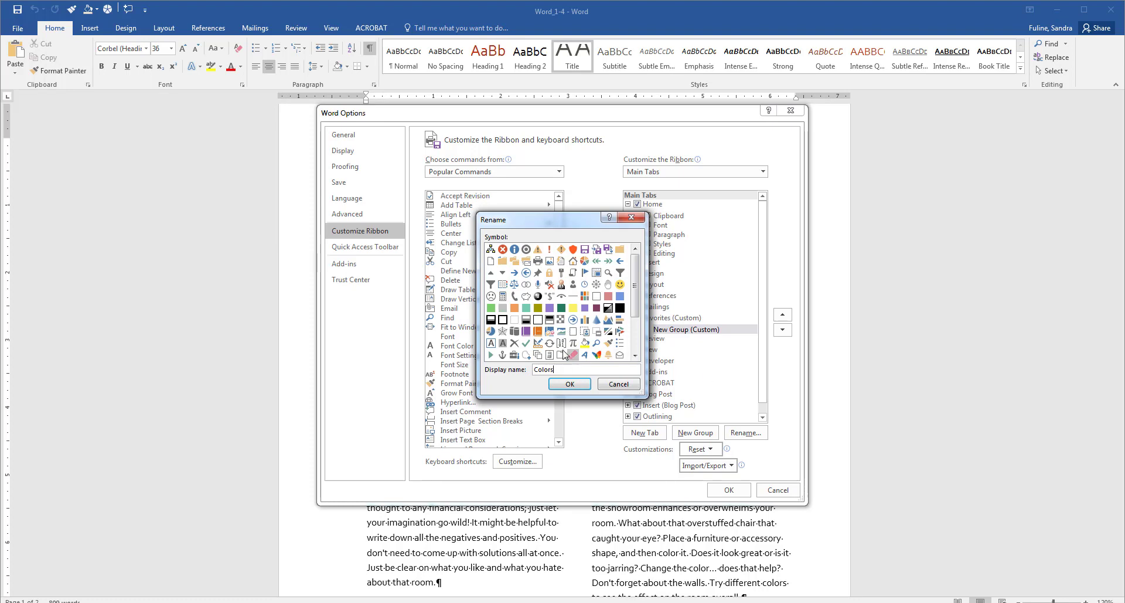
{"action": "left_click", "coordinate": [586, 307]}
{"action": "left_click", "coordinate": [569, 384]}
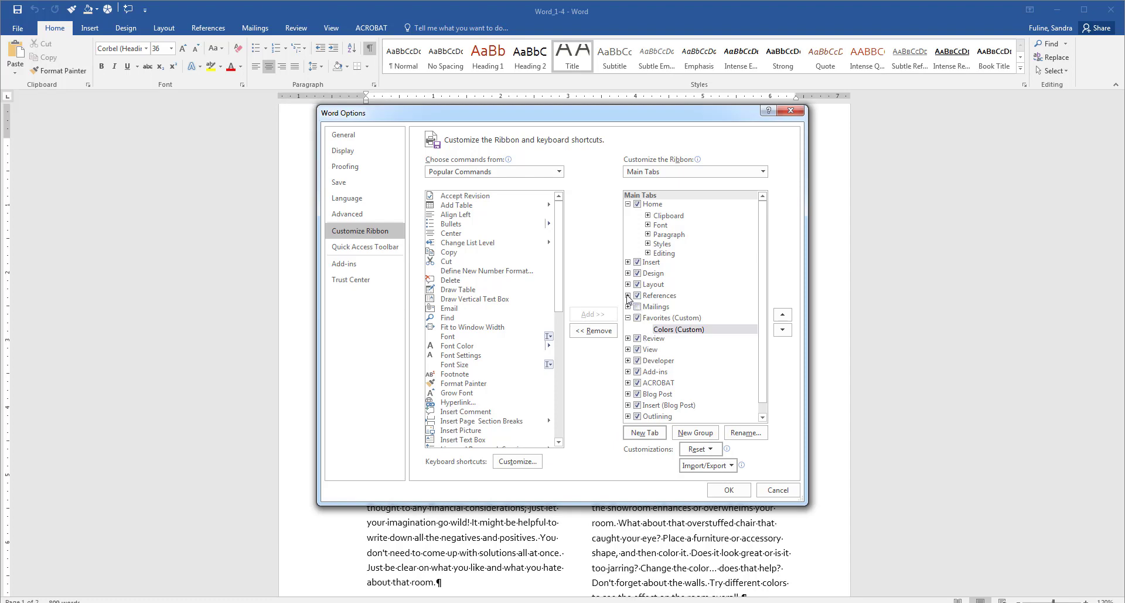
Step: Move the Review tab's Proofing group into Favorites and select the Colors group
{"action": "left_click", "coordinate": [629, 338]}
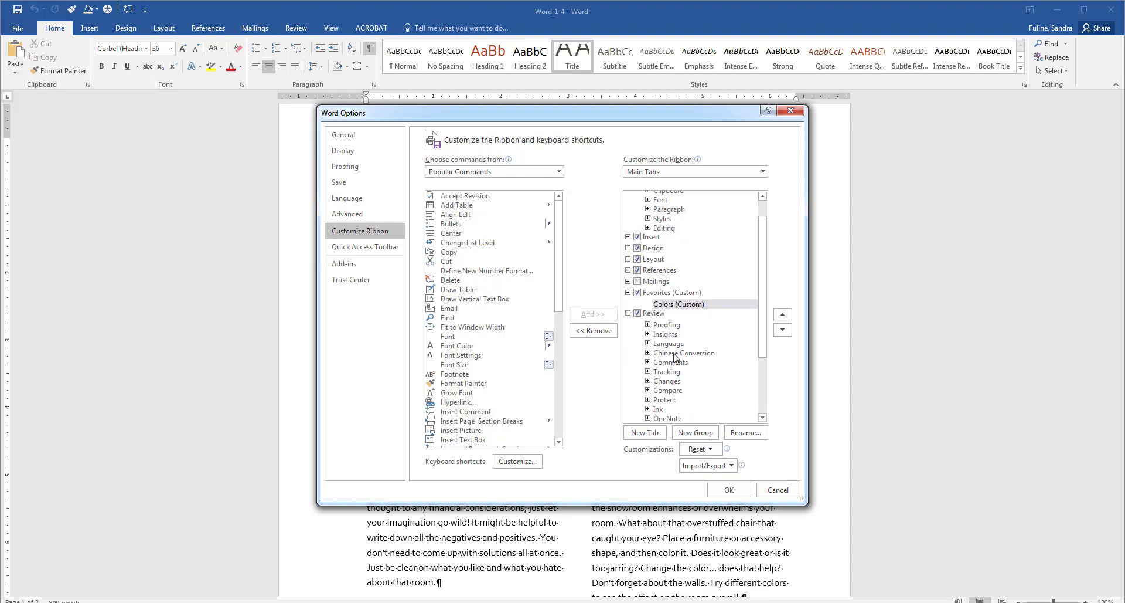
{"action": "left_click_drag", "start_coordinate": [667, 326], "coordinate": [664, 308]}
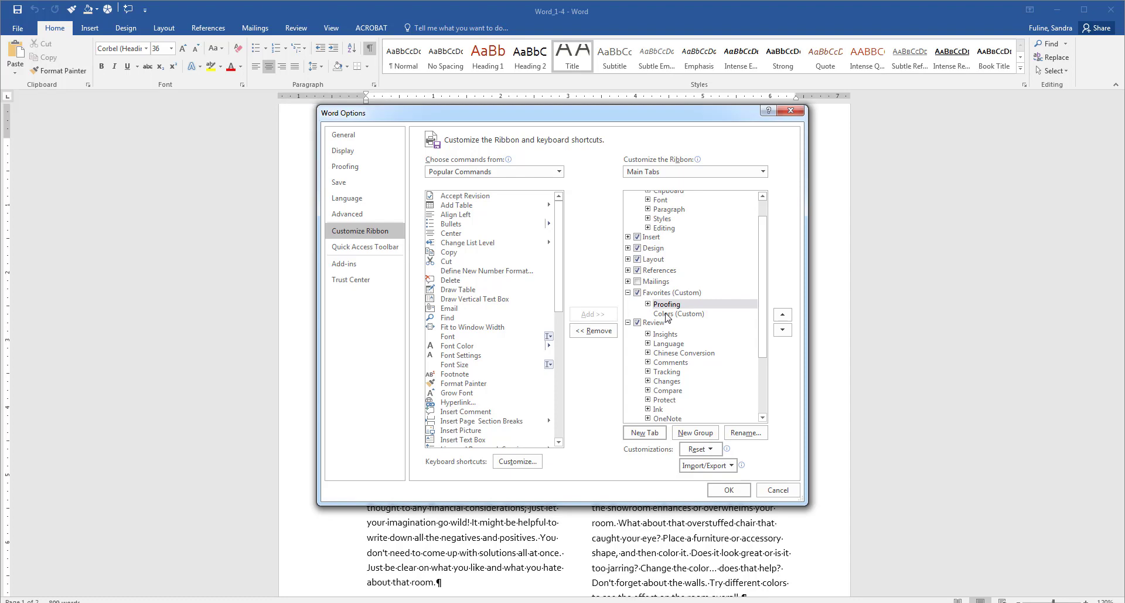
{"action": "left_click", "coordinate": [667, 314]}
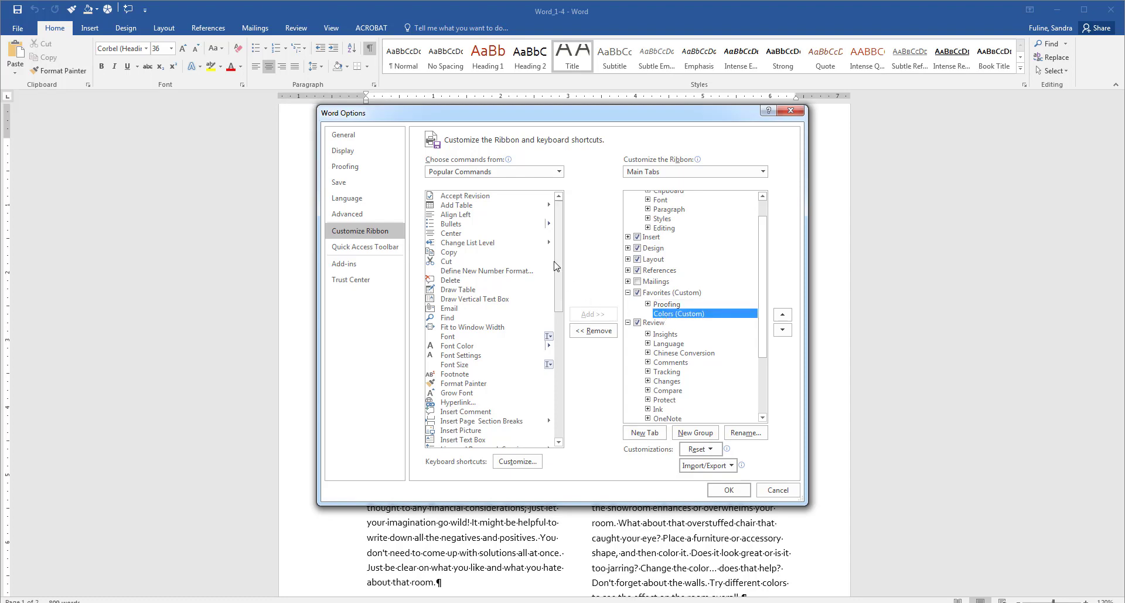
Step: Add Text Highlight Color and Font Color to the Colors group and apply with OK
{"action": "mouse_move", "coordinate": [557, 266]}
{"action": "left_mouse_down"}
{"action": "mouse_move", "coordinate": [581, 350]}
{"action": "mouse_move", "coordinate": [580, 399]}
{"action": "left_mouse_up"}
{"action": "left_click", "coordinate": [503, 406]}
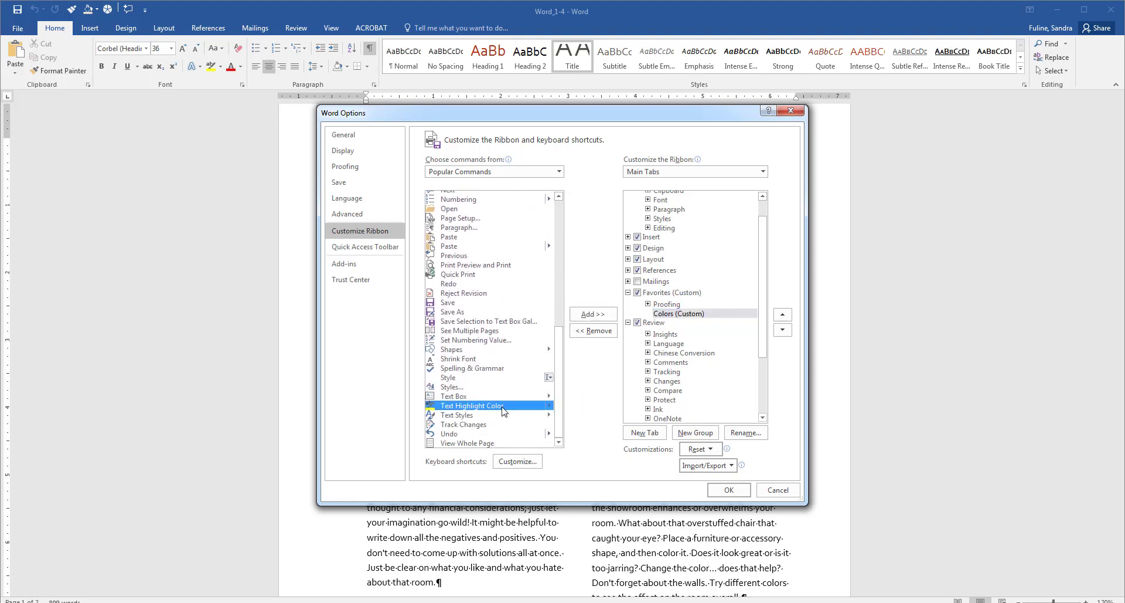
{"action": "left_click", "coordinate": [593, 314]}
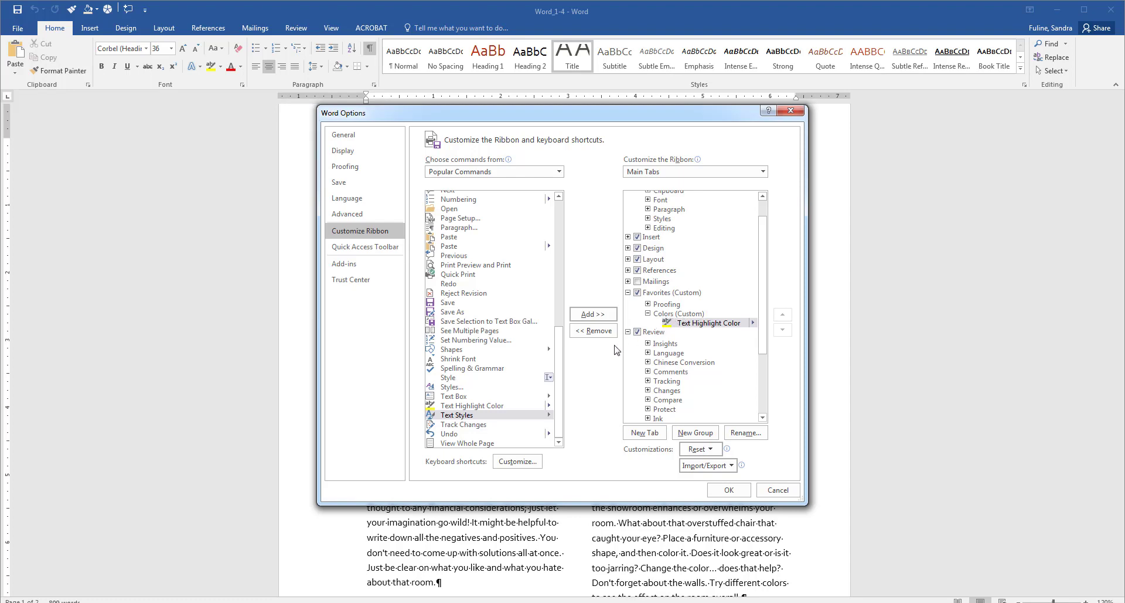
{"action": "left_click_drag", "start_coordinate": [561, 363], "coordinate": [572, 236]}
{"action": "left_click", "coordinate": [469, 345]}
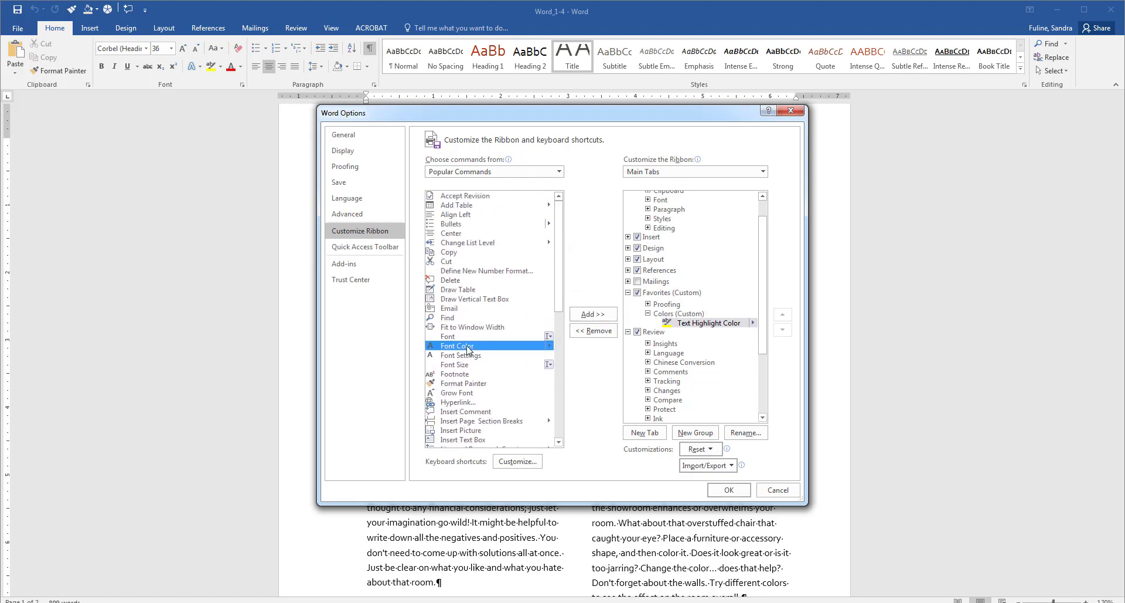
{"action": "left_click", "coordinate": [607, 316]}
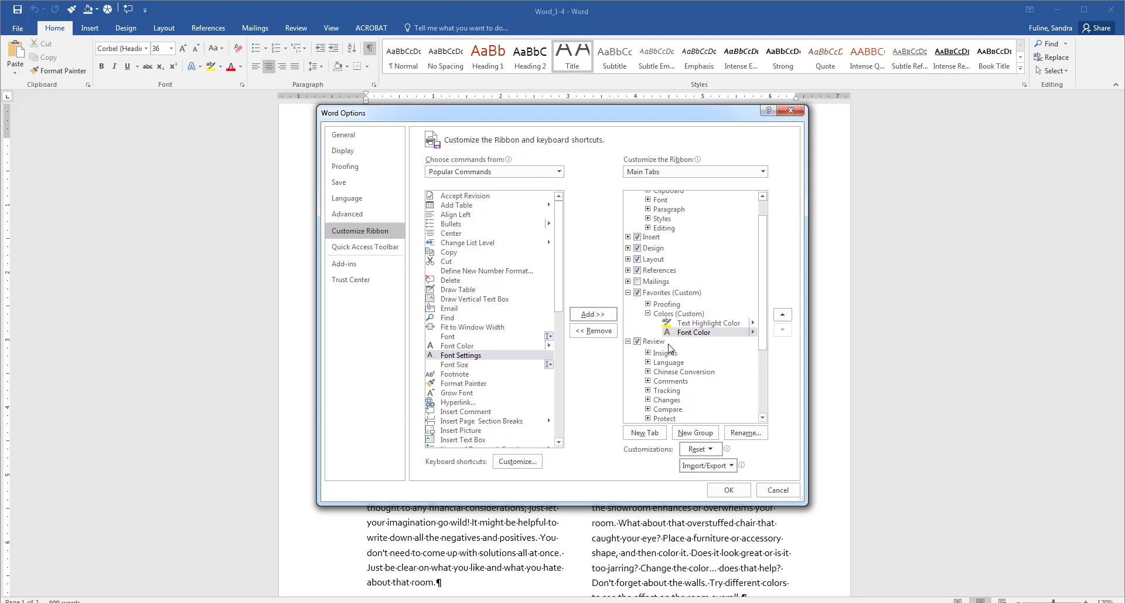
{"action": "left_click", "coordinate": [729, 490]}
Step: Show all document properties and set the Title to 'Simple Room Design'
{"action": "left_click", "coordinate": [18, 29]}
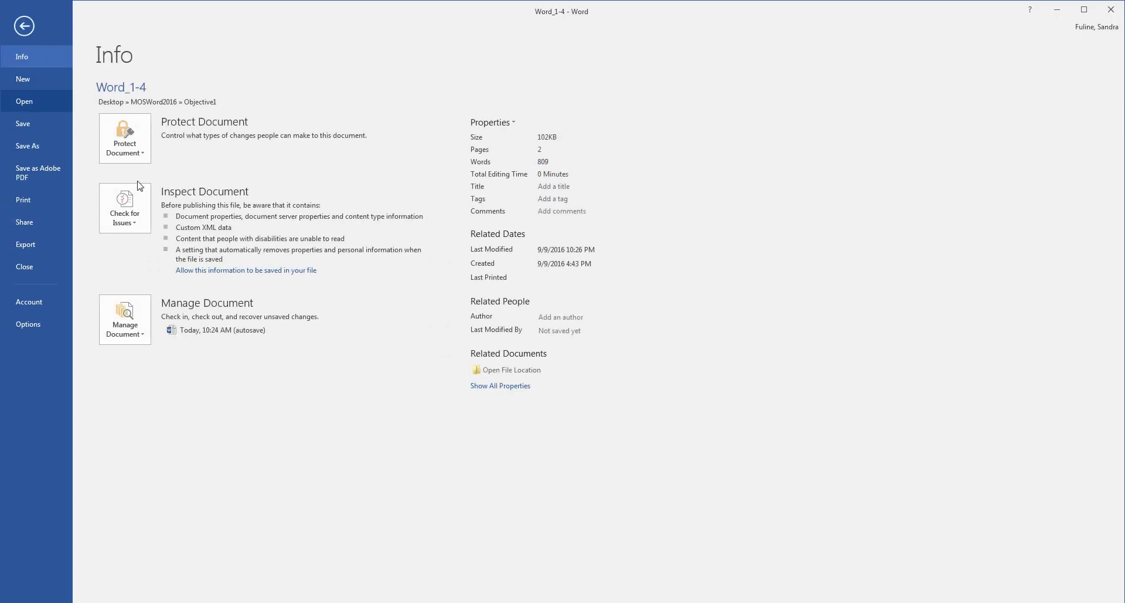
{"action": "left_click", "coordinate": [508, 122]}
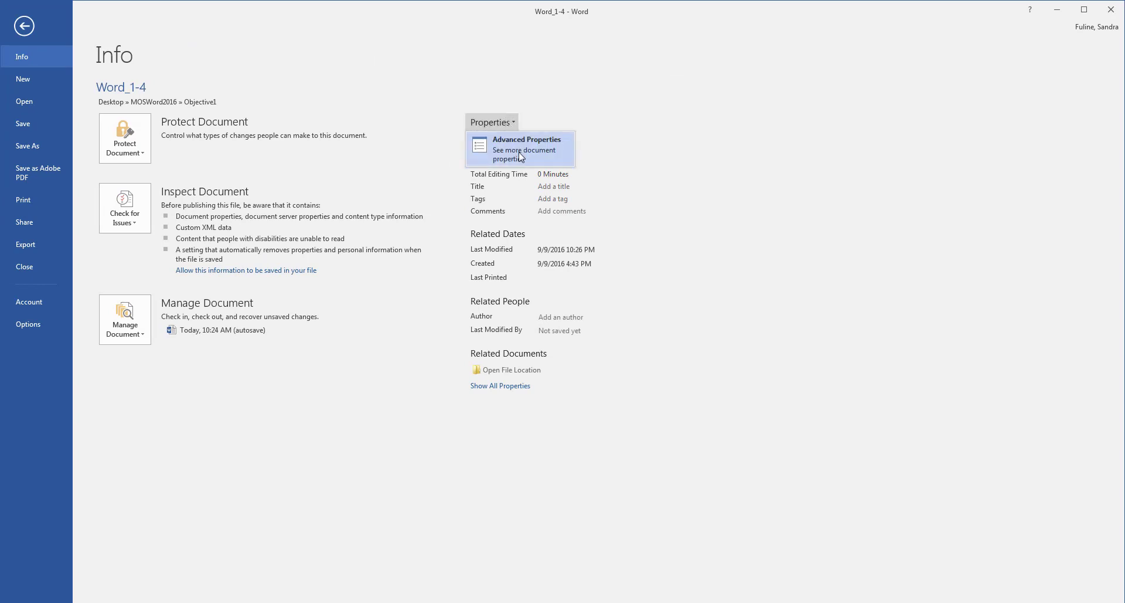
{"action": "left_click", "coordinate": [646, 228]}
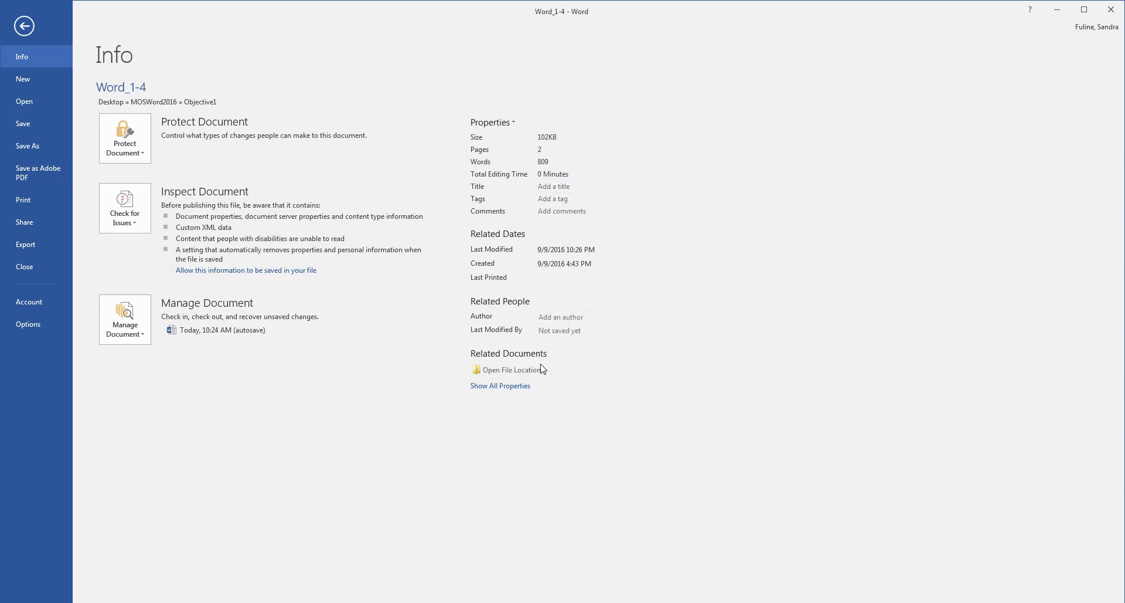
{"action": "left_click", "coordinate": [519, 390]}
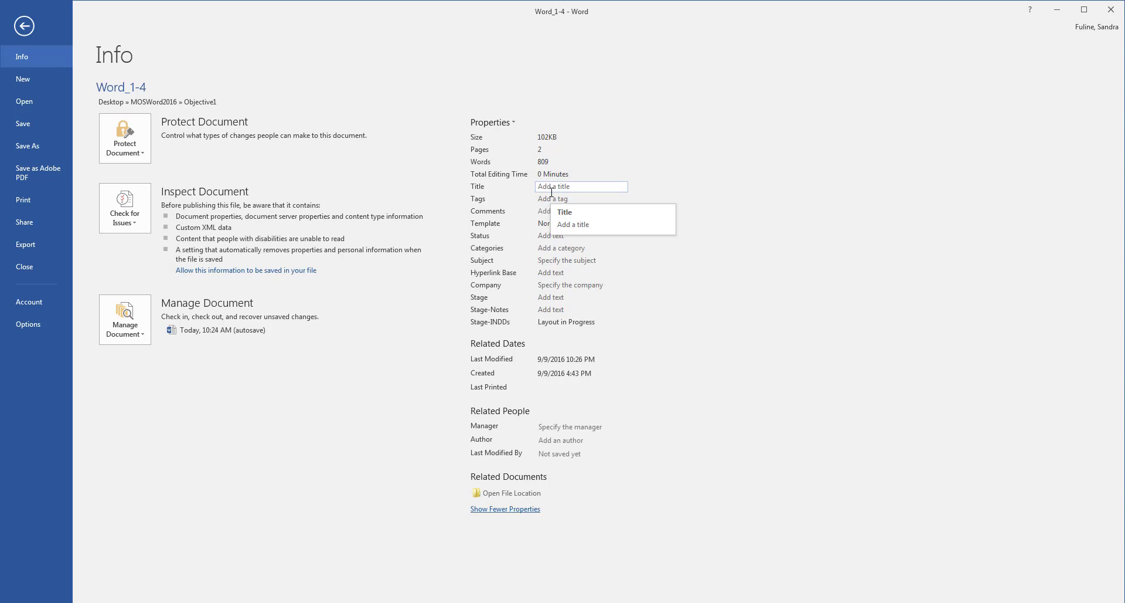
{"action": "left_click", "coordinate": [554, 187]}
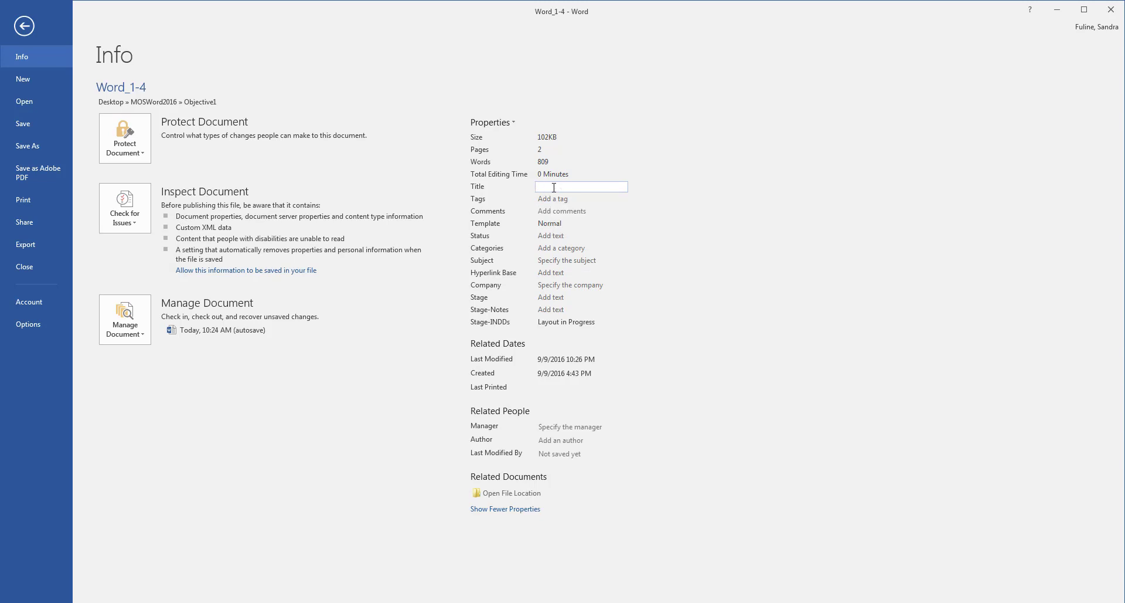
{"action": "type", "text": "Simple Room Design"}
Step: Set the Status property to 'Room Planner' and return to the document
{"action": "left_click", "coordinate": [556, 236]}
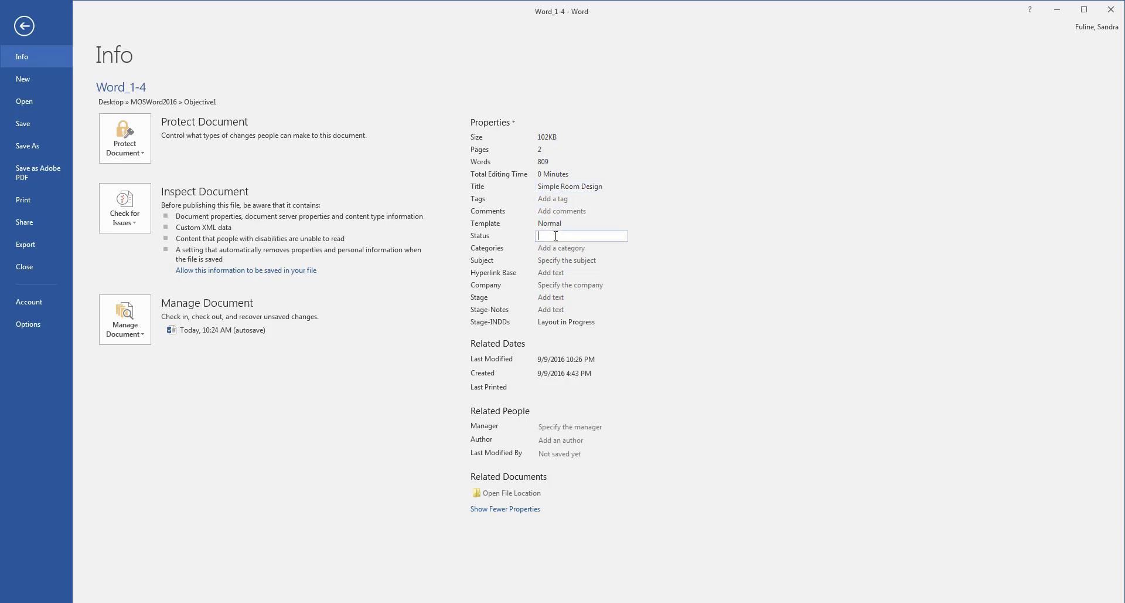
{"action": "type", "text": "Room PLannere"}
{"action": "key", "text": "BackSpace"}
{"action": "key", "text": "BackSpace"}
{"action": "key", "text": "BackSpace"}
{"action": "key", "text": "BackSpace"}
{"action": "key", "text": "BackSpace"}
{"action": "key", "text": "BackSpace"}
{"action": "type", "text": "ann"}
{"action": "left_click", "coordinate": [24, 25]}
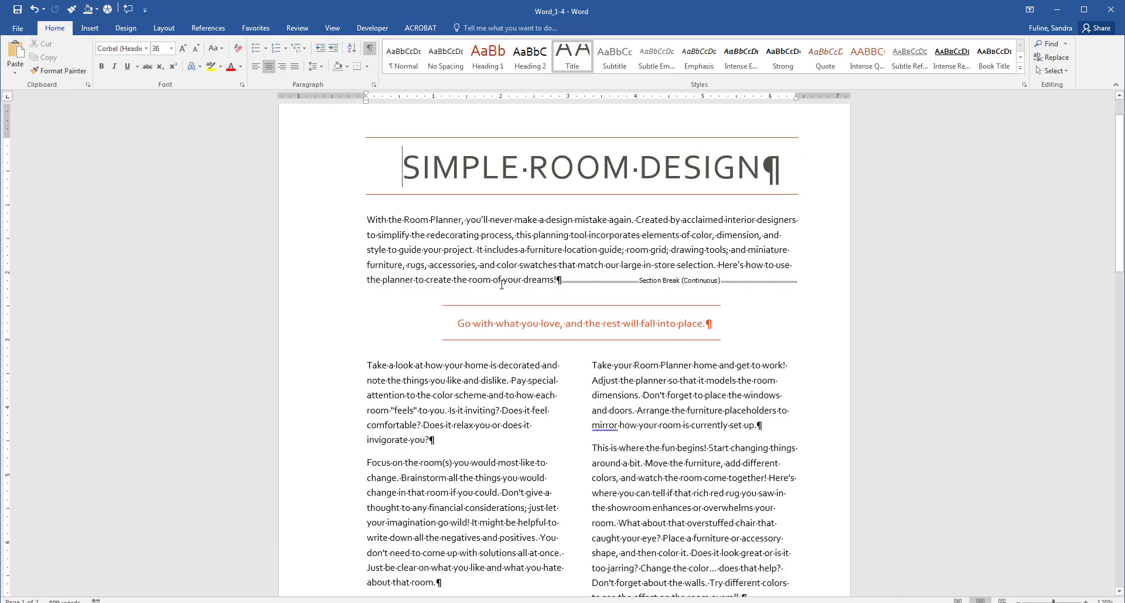
Step: Enter the tags 'redecorating, color, style' on the document's Info page
{"action": "left_click", "coordinate": [13, 28]}
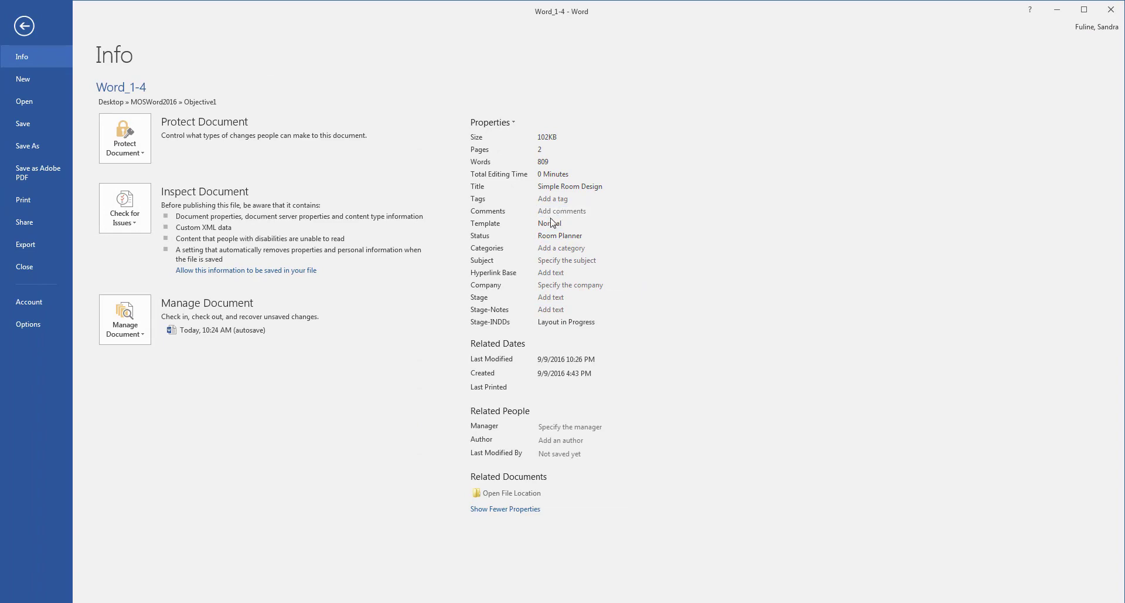
{"action": "left_click", "coordinate": [26, 27]}
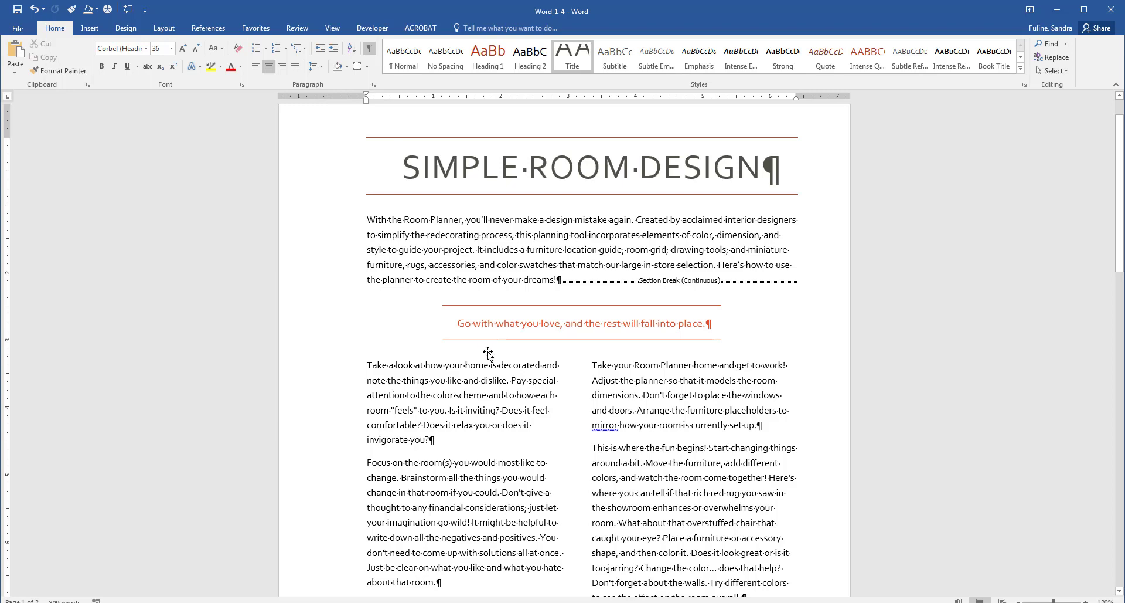
{"action": "left_click", "coordinate": [18, 28]}
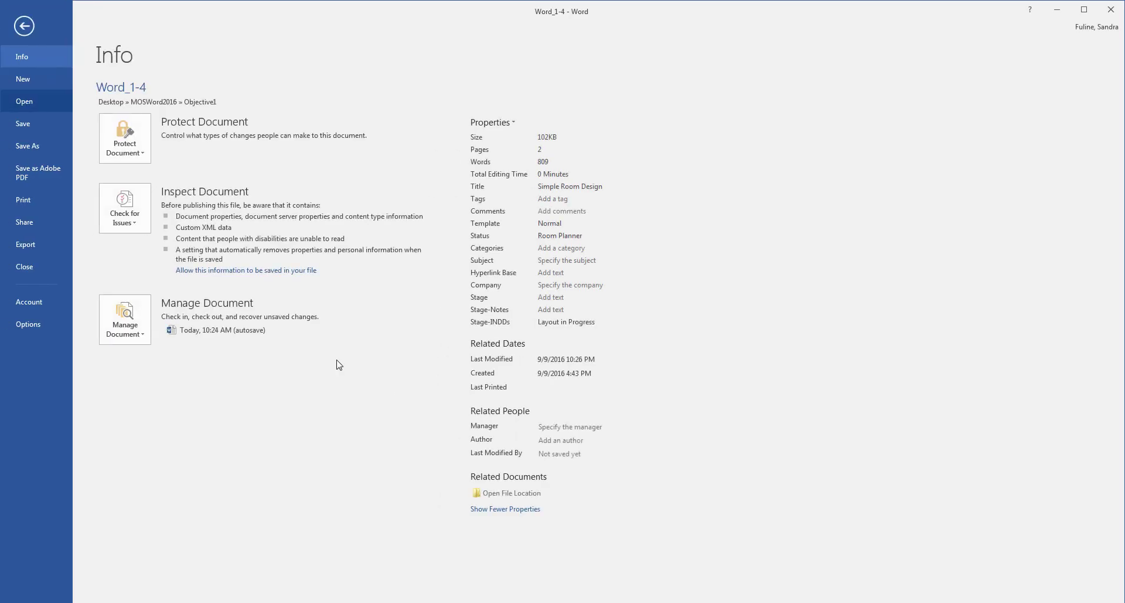
{"action": "left_click", "coordinate": [557, 199]}
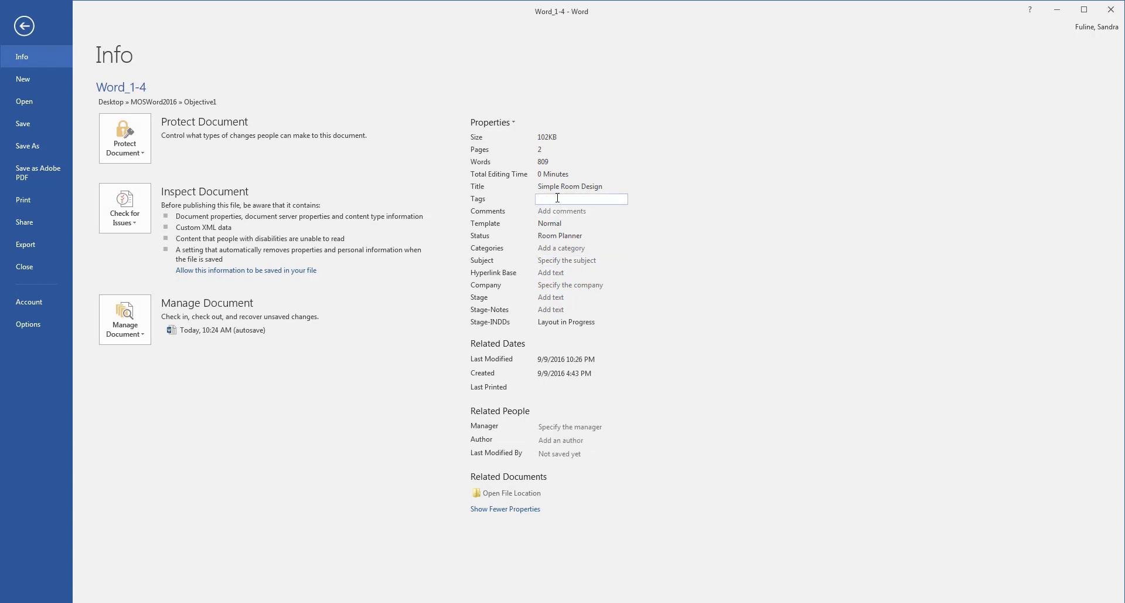
{"action": "type", "text": "redecorating, color, style"}
Step: Enter the author's name in the Author field and confirm it as a contact
{"action": "left_click", "coordinate": [551, 441]}
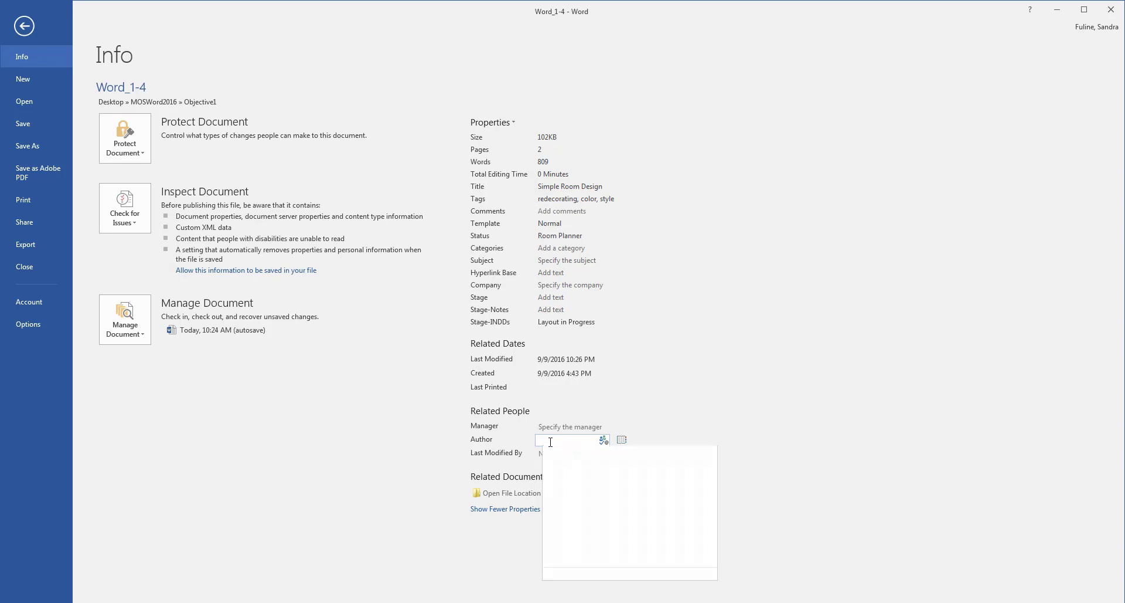
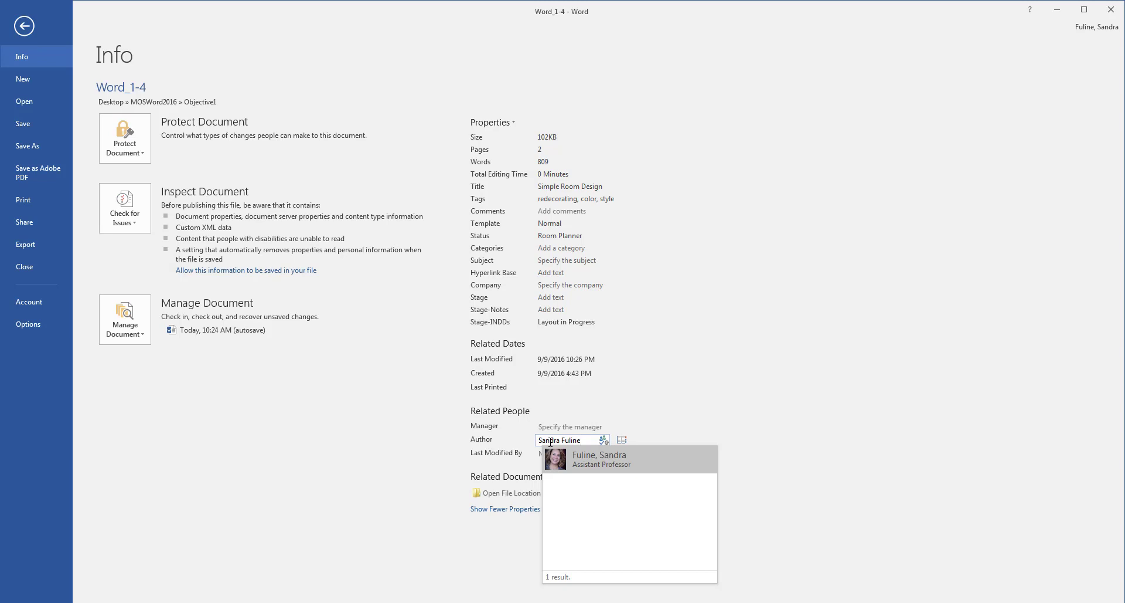
{"action": "key", "text": "Return"}
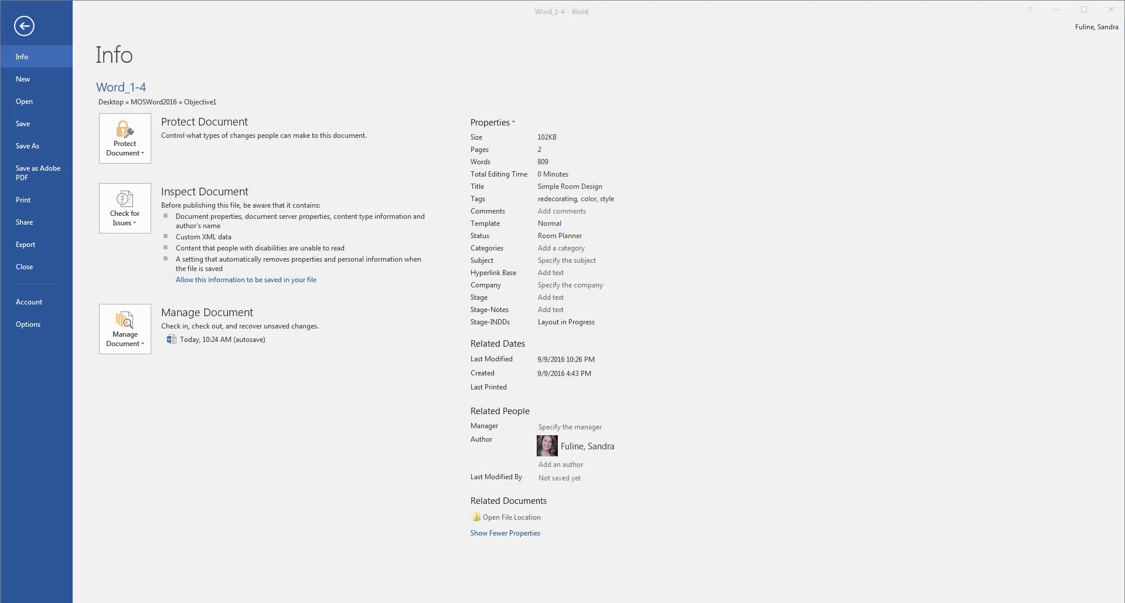
Step: In Advanced Properties, add a custom Document number property with value 1001
{"action": "left_click", "coordinate": [496, 123]}
{"action": "left_click", "coordinate": [516, 138]}
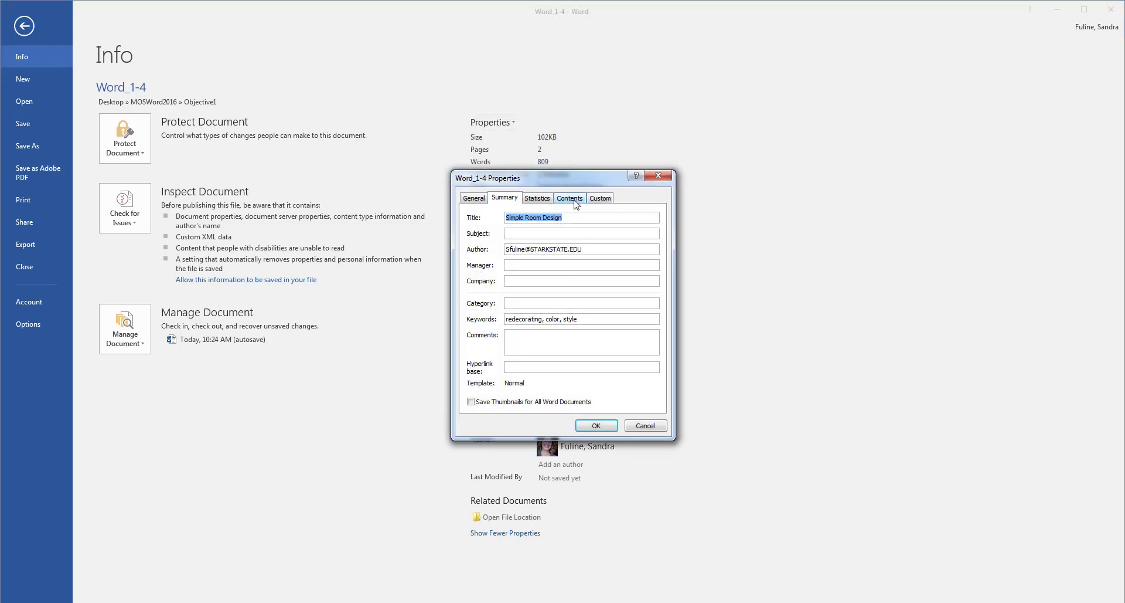
{"action": "left_click", "coordinate": [574, 199]}
{"action": "left_click", "coordinate": [610, 200]}
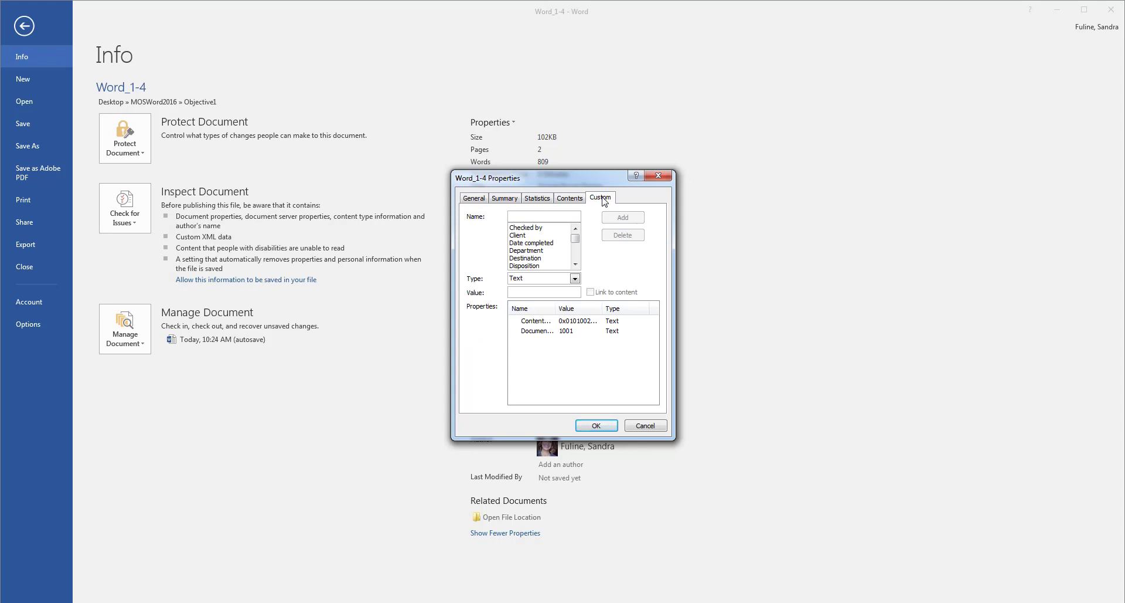
{"action": "left_click", "coordinate": [547, 217]}
{"action": "left_click", "coordinate": [575, 264]}
{"action": "left_click", "coordinate": [575, 264]}
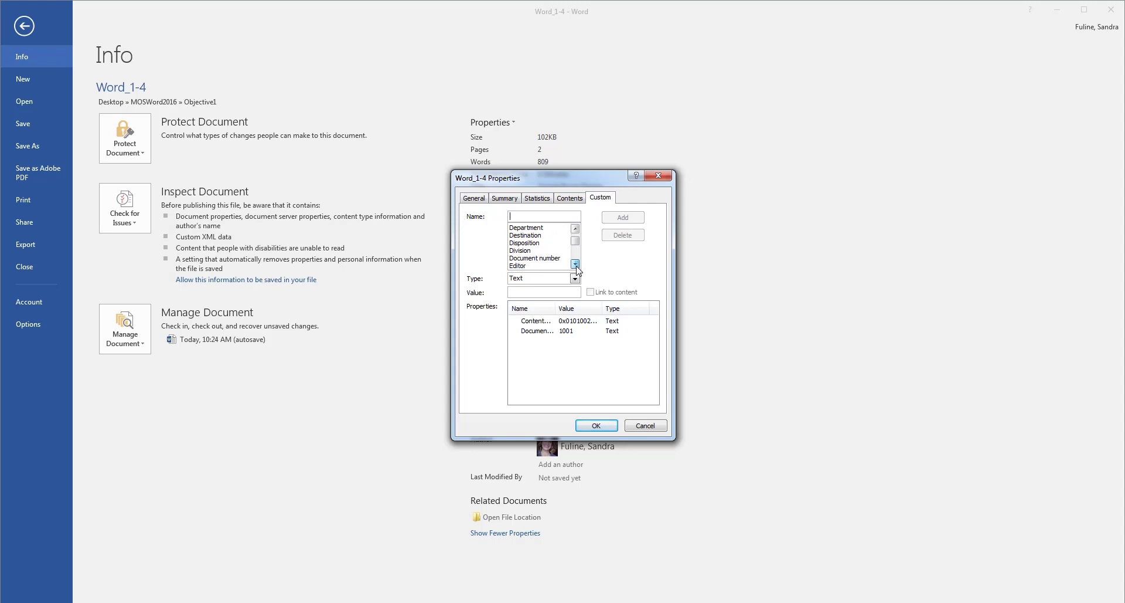
{"action": "left_click", "coordinate": [557, 259]}
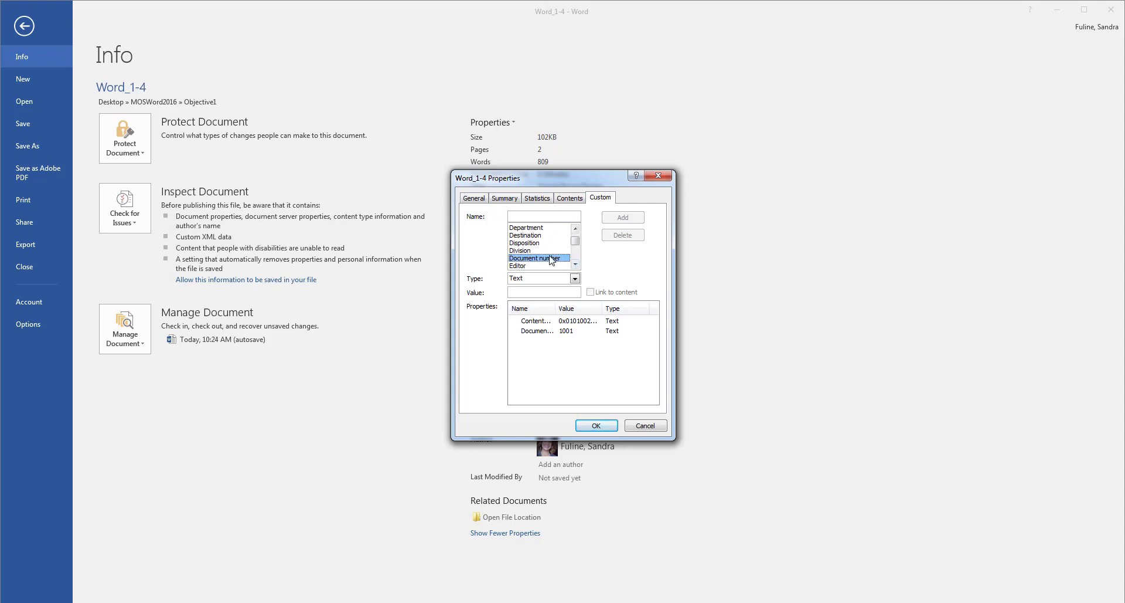
{"action": "left_click", "coordinate": [526, 290]}
{"action": "type", "text": "1001"}
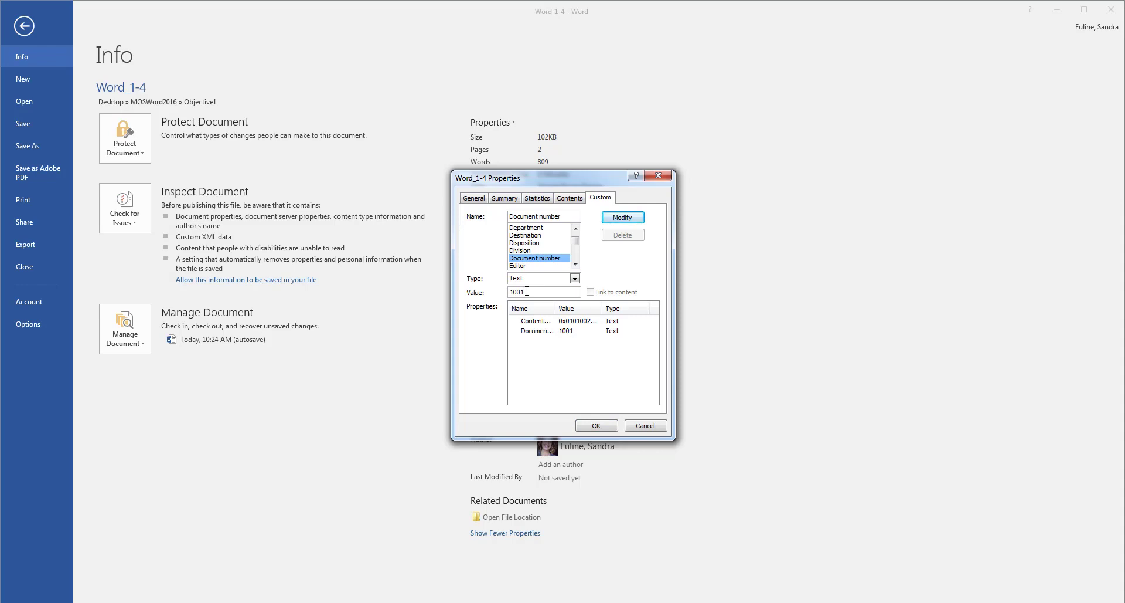
{"action": "left_click", "coordinate": [596, 428]}
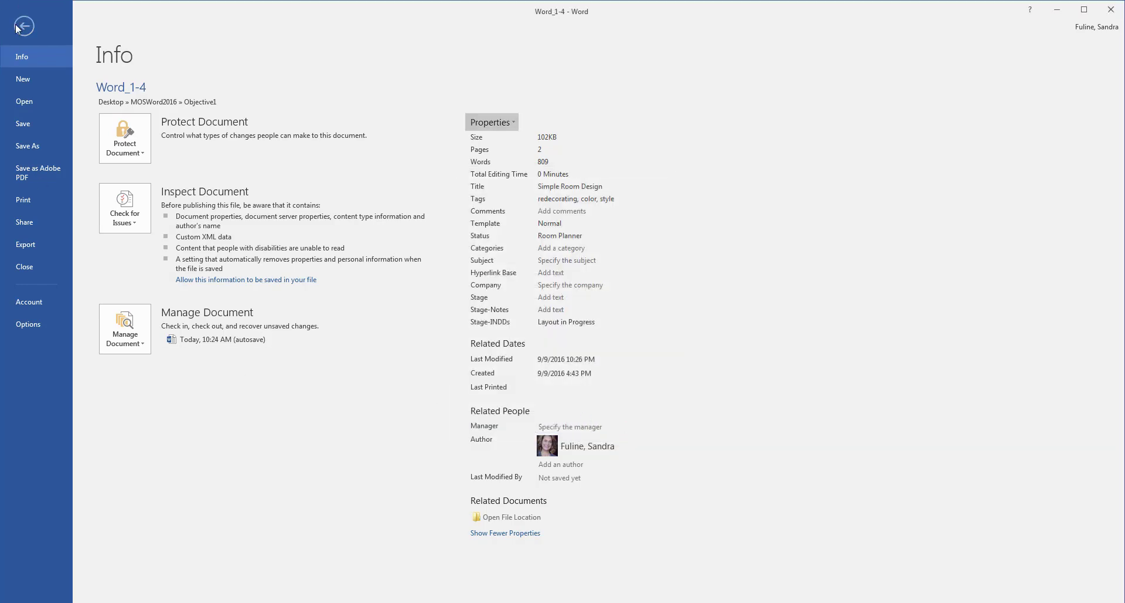
Step: Save Word_1-4 and return to the Simple Room Design document
{"action": "left_click", "coordinate": [20, 124]}
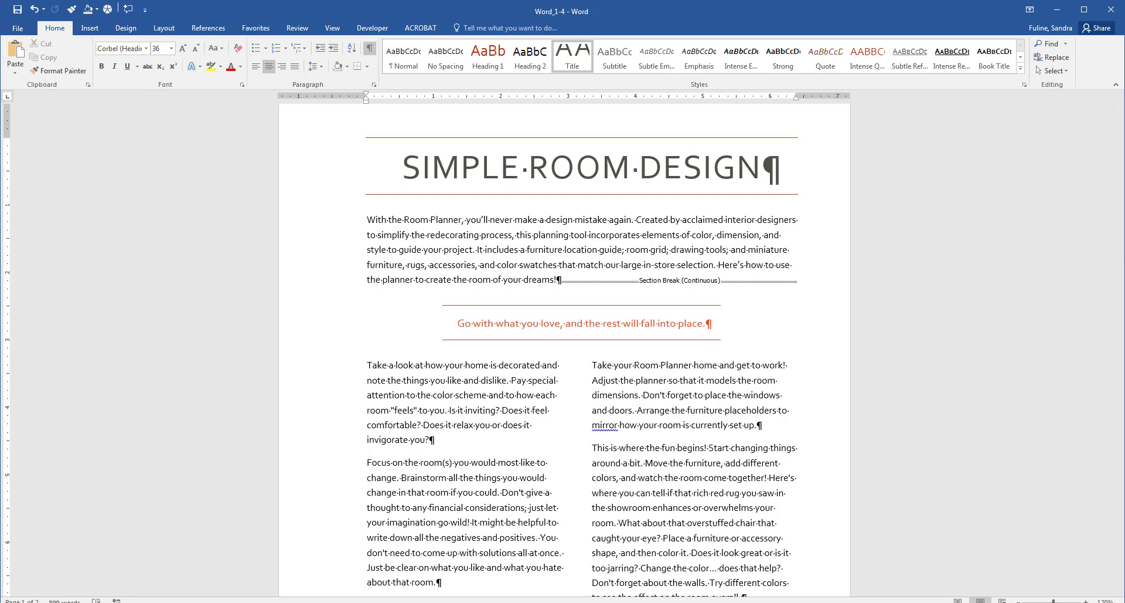
{"action": "key", "text": "super"}
{"action": "left_click", "coordinate": [88, 365]}
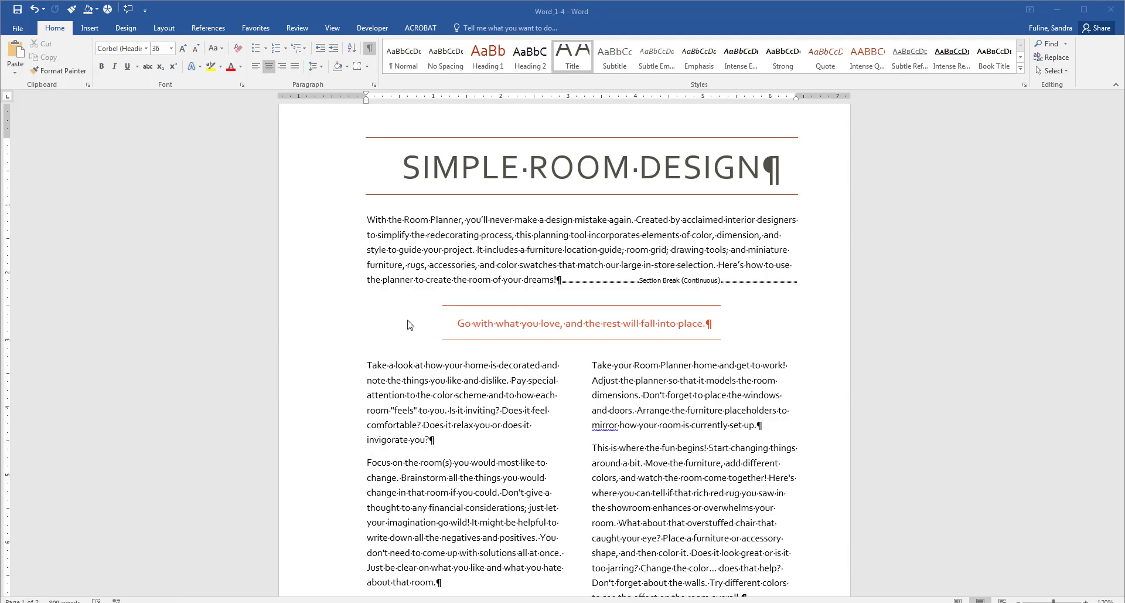
{"action": "left_click", "coordinate": [458, 208]}
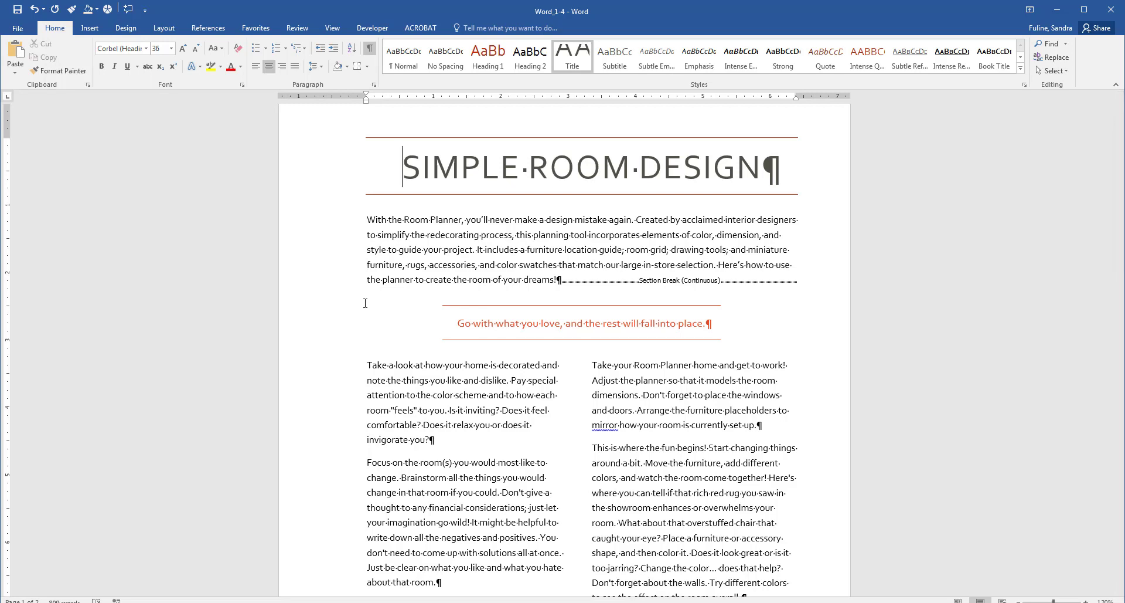
Step: In Word Options' ribbon customization, show the Mailings tab and hide the Developer and Favorites (Custom) tabs
{"action": "left_click", "coordinate": [11, 27]}
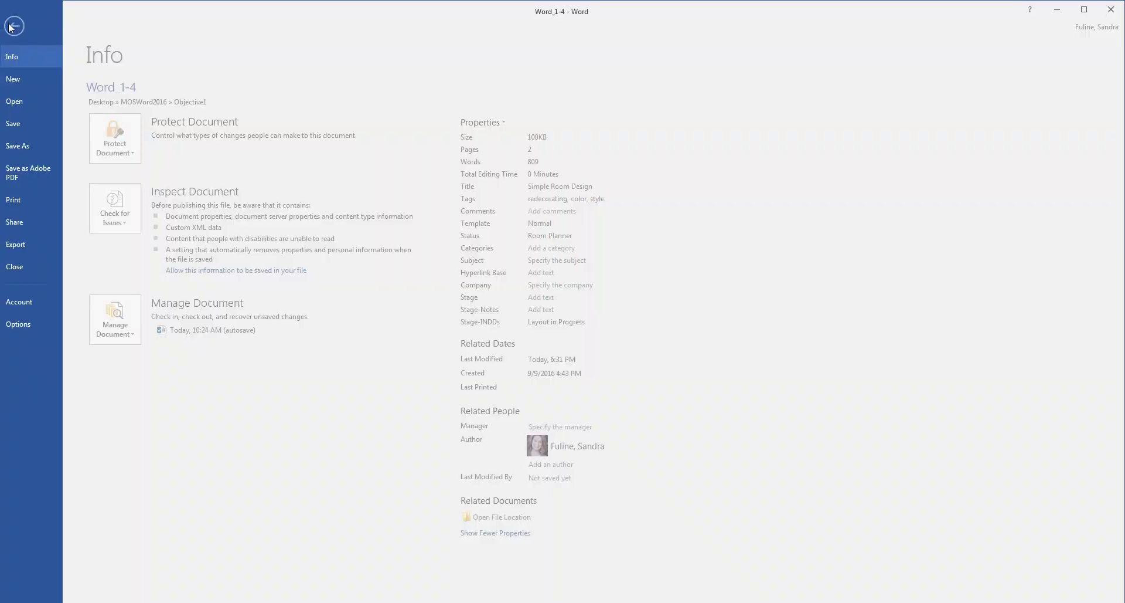
{"action": "left_click", "coordinate": [23, 324]}
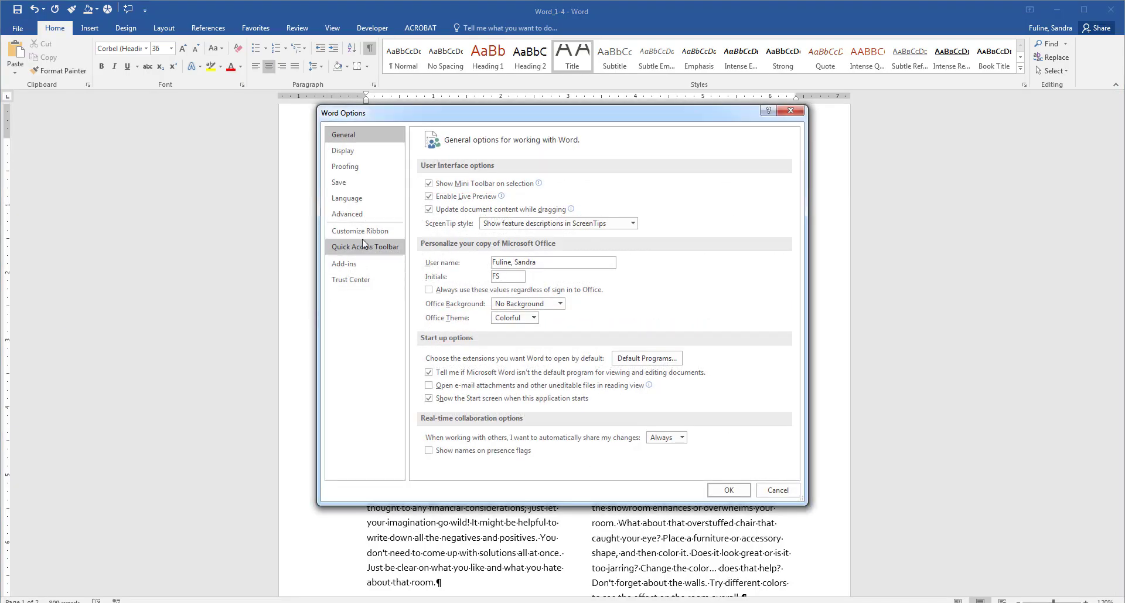
{"action": "left_click", "coordinate": [362, 232]}
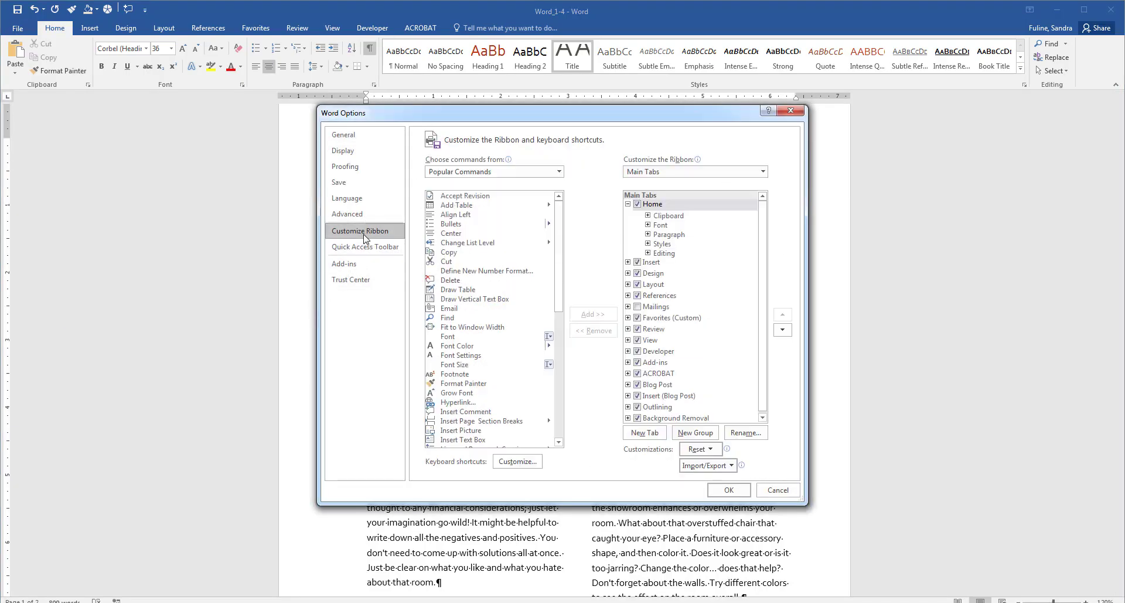
{"action": "left_click", "coordinate": [638, 308]}
{"action": "left_click", "coordinate": [638, 307]}
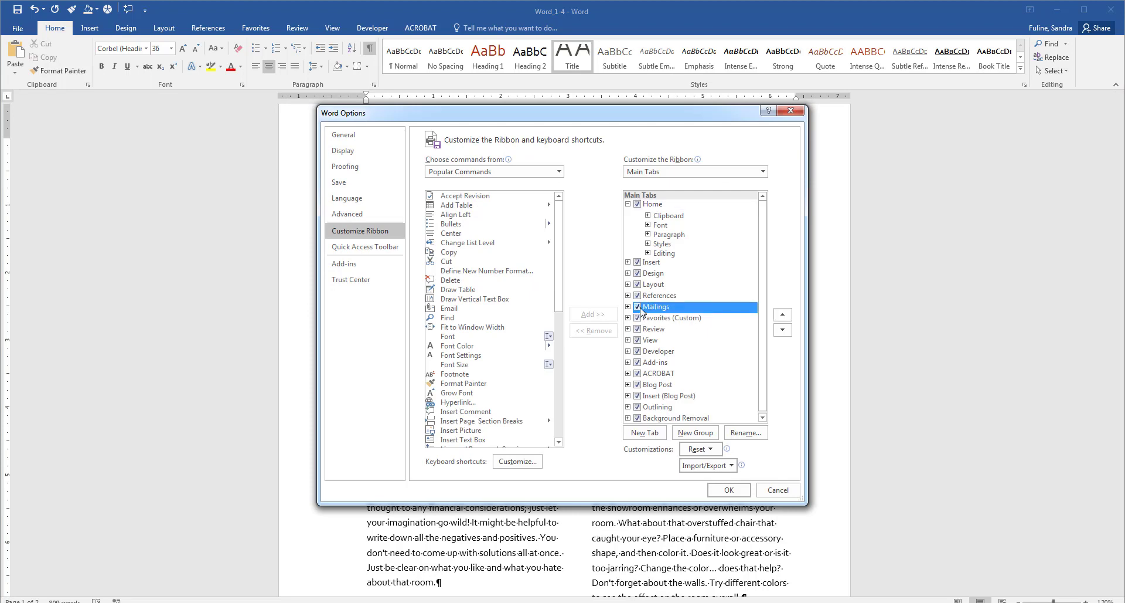
{"action": "left_click", "coordinate": [637, 352]}
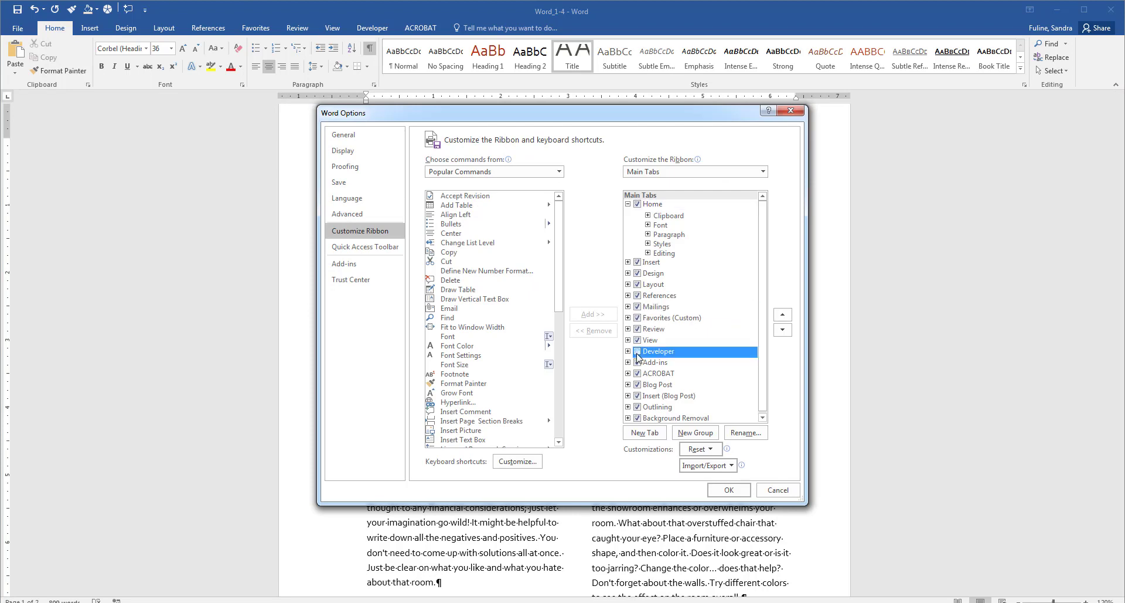
{"action": "left_click", "coordinate": [640, 318]}
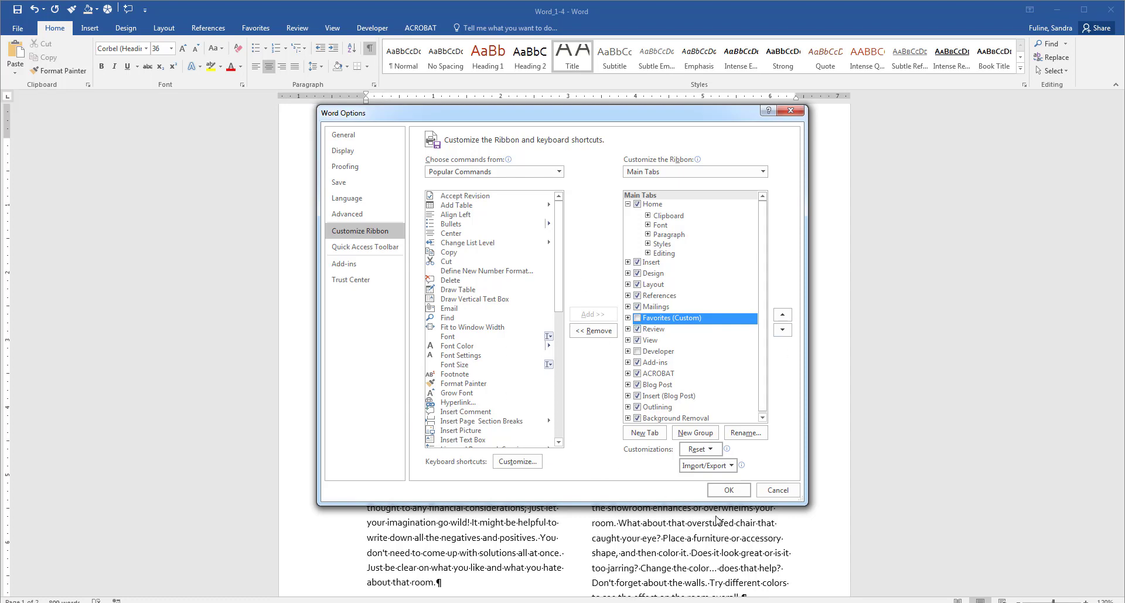
{"action": "left_click", "coordinate": [728, 490]}
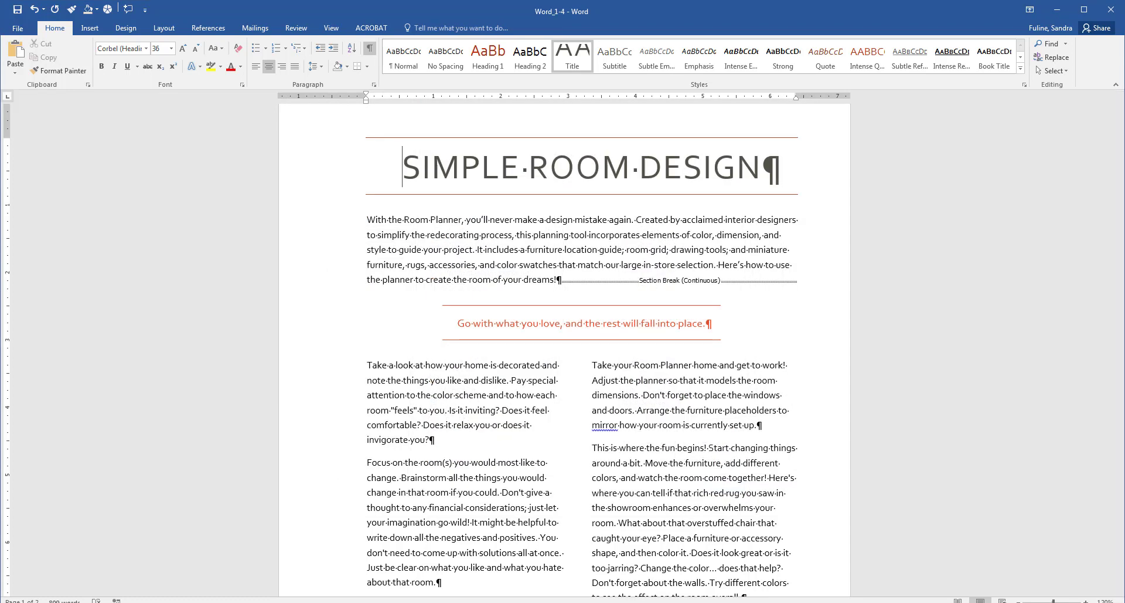